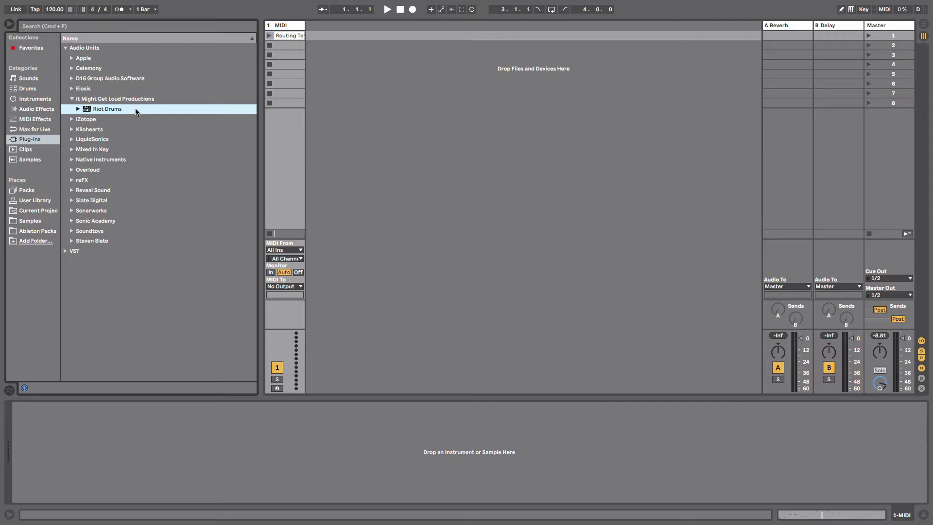
Widen the 1 MIDI track so 'Routing Test' shows fully, and drag Riot Drums from Plug-ins
{"action": "left_click_drag", "start_coordinate": [305, 25], "coordinate": [315, 26]}
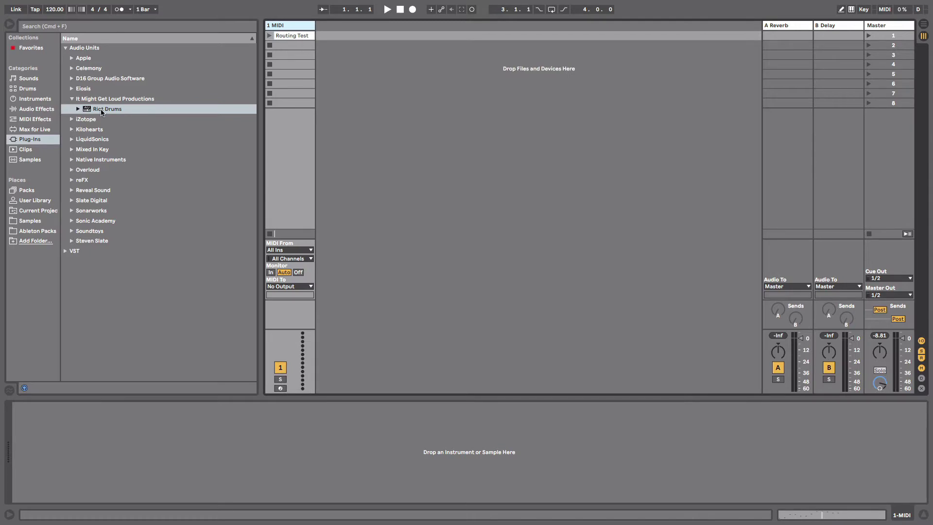
{"action": "left_click_drag", "start_coordinate": [102, 111], "coordinate": [301, 110]}
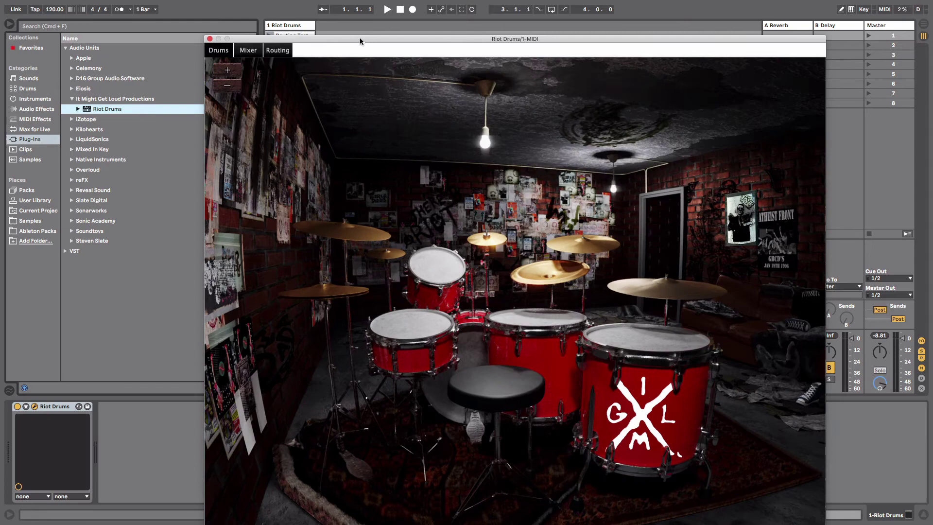
Load Riot Drums onto the 1 MIDI track, audition the kit, and show its Mixer page
{"action": "left_click_drag", "start_coordinate": [358, 37], "coordinate": [335, 10]}
{"action": "left_click", "coordinate": [386, 297]}
{"action": "left_click", "coordinate": [411, 238]}
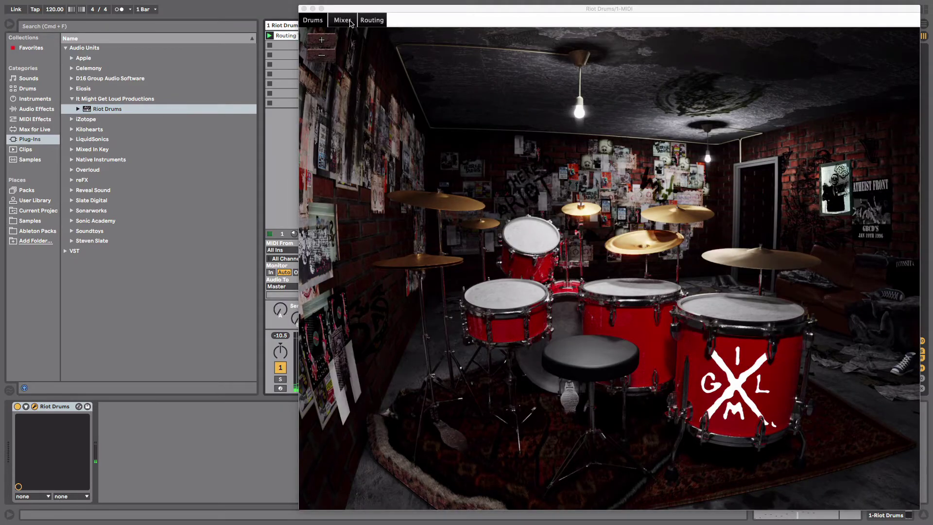
{"action": "left_click", "coordinate": [342, 20]}
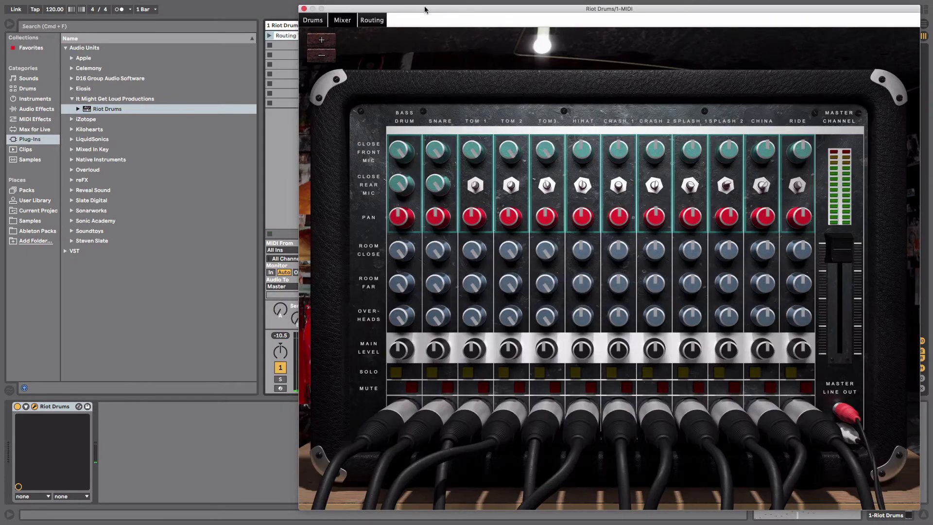
{"action": "left_click_drag", "start_coordinate": [425, 9], "coordinate": [294, 6]}
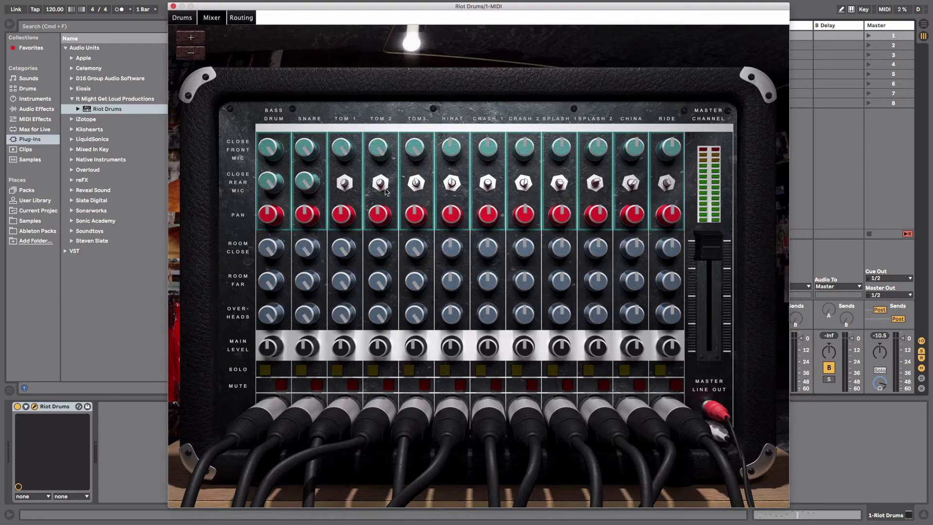
Open Riot Drums' Routing page and place its window beside the tracks
{"action": "left_click", "coordinate": [242, 18]}
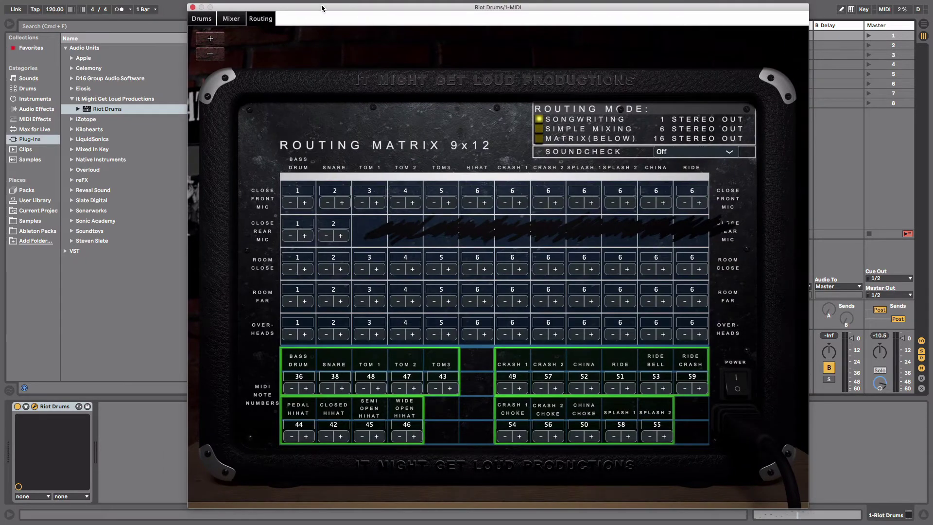
{"action": "left_click_drag", "start_coordinate": [321, 7], "coordinate": [450, 5]}
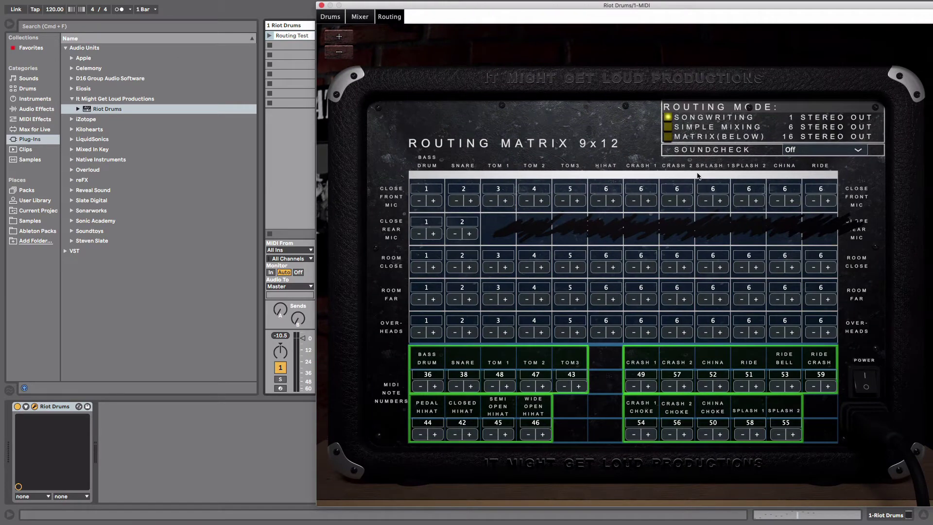
{"action": "left_click", "coordinate": [277, 29]}
{"action": "mouse_move", "coordinate": [359, 9]}
{"action": "left_mouse_down"}
{"action": "mouse_move", "coordinate": [384, 11]}
{"action": "mouse_move", "coordinate": [364, 7]}
{"action": "left_mouse_up"}
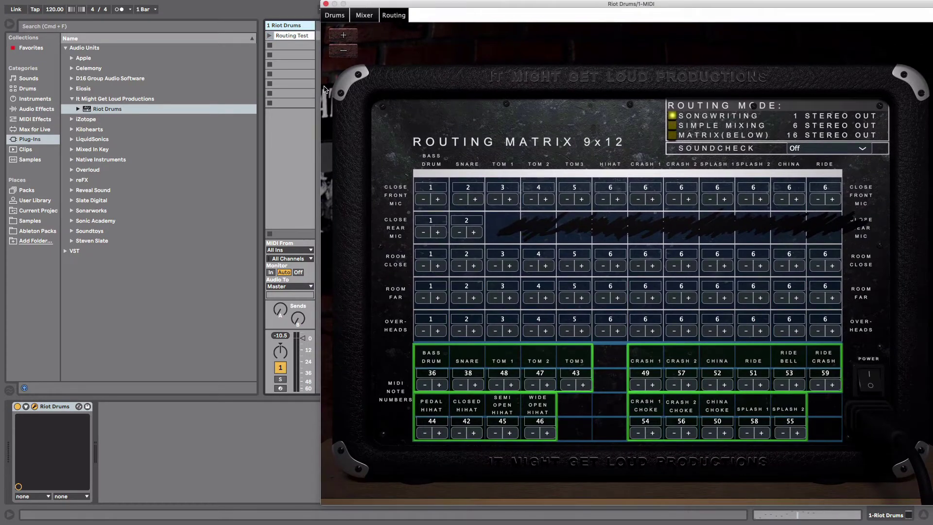
{"action": "left_click", "coordinate": [270, 37]}
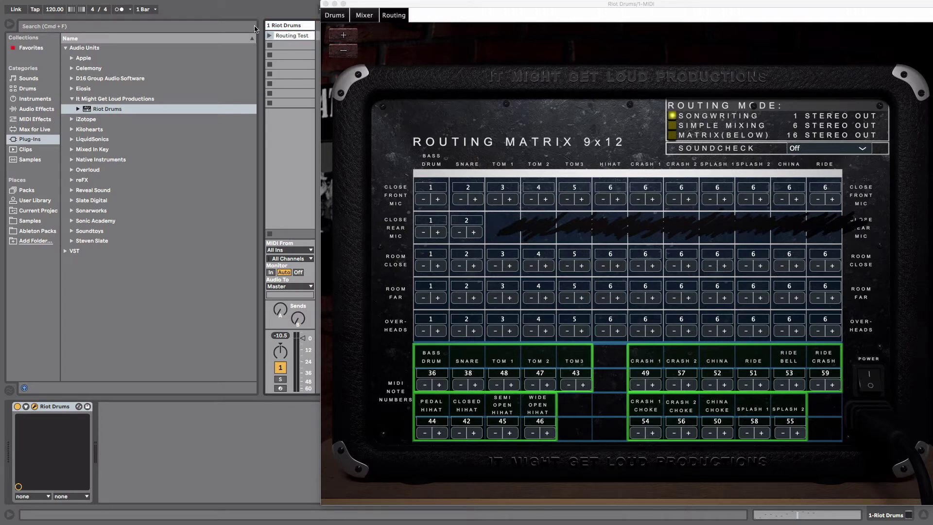
Play the Routing Test clip and switch the routing mode to Simple Mixing
{"action": "left_click", "coordinate": [269, 36]}
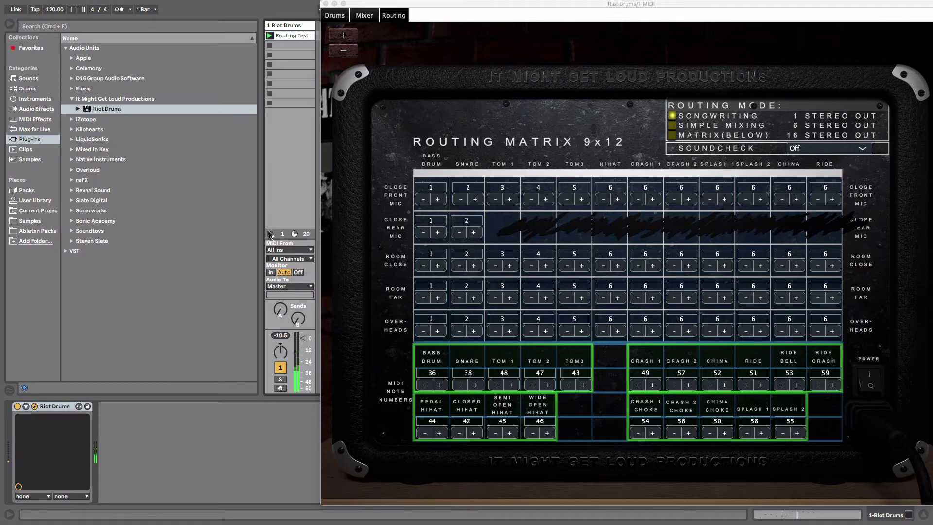
{"action": "left_click_drag", "start_coordinate": [412, 13], "coordinate": [296, 16]}
{"action": "left_click", "coordinate": [556, 127]}
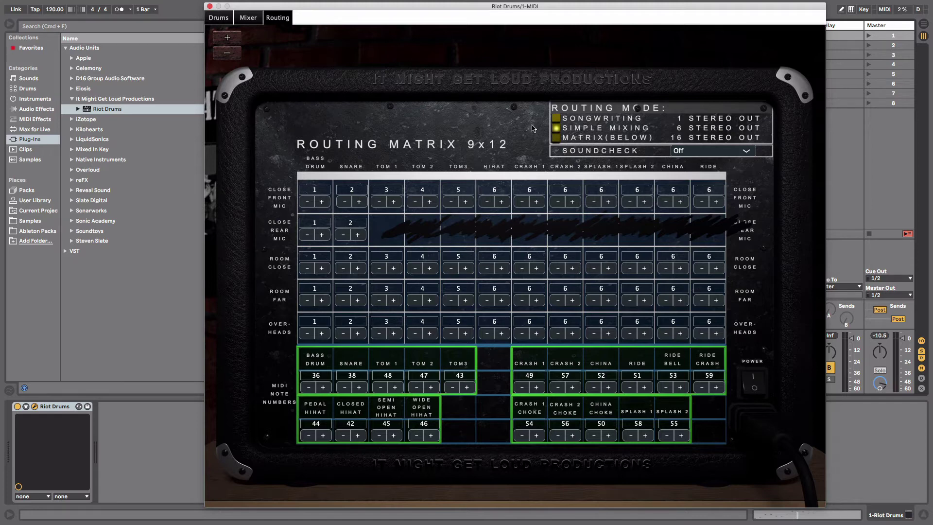
Set Riot Drums' routing mode to MATRIX with 16 stereo outs
{"action": "left_click", "coordinate": [556, 137]}
{"action": "left_click_drag", "start_coordinate": [430, 8], "coordinate": [407, 23]}
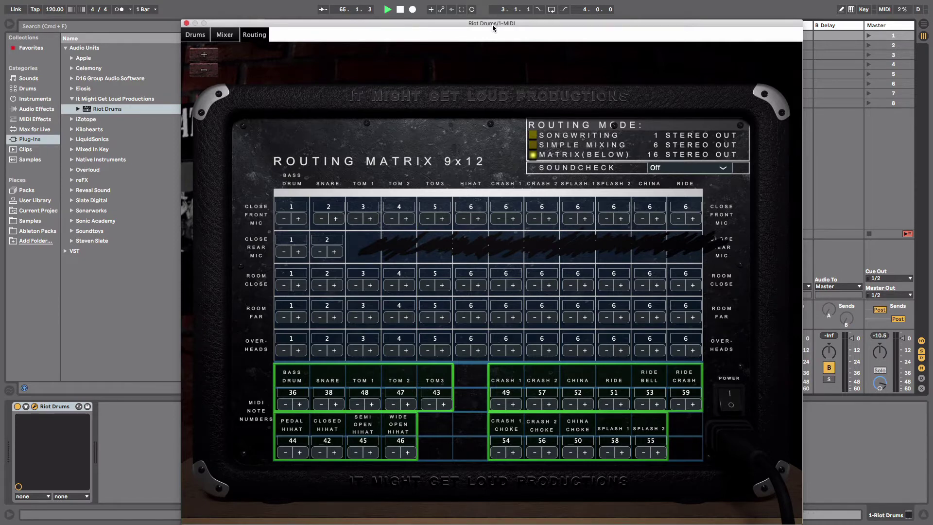
{"action": "left_click_drag", "start_coordinate": [494, 27], "coordinate": [564, 27]}
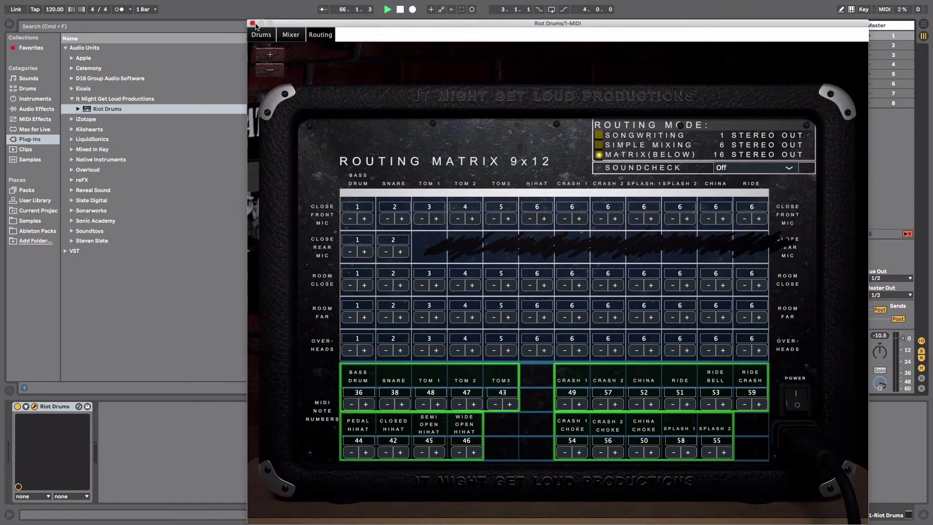
Close and reopen the Riot Drums window, returning to its routing matrix
{"action": "left_click", "coordinate": [251, 25]}
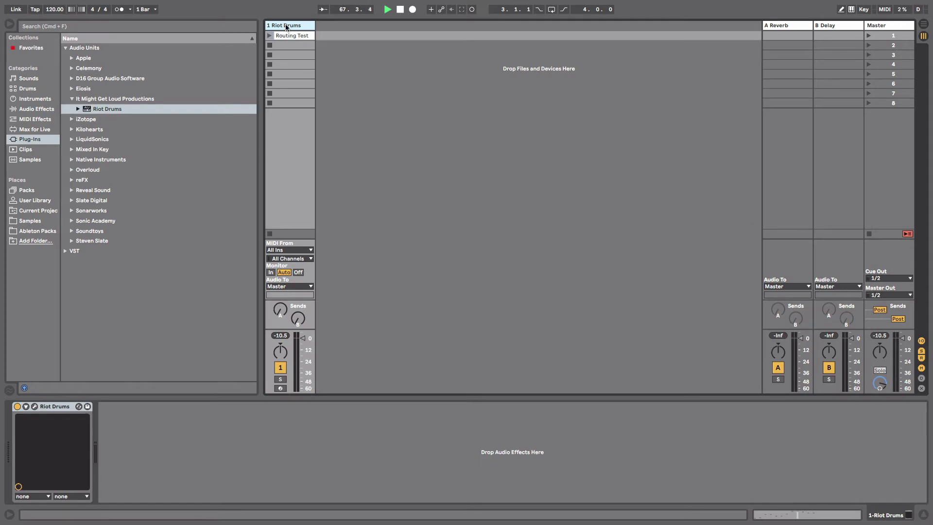
{"action": "key", "text": "super+alt+p"}
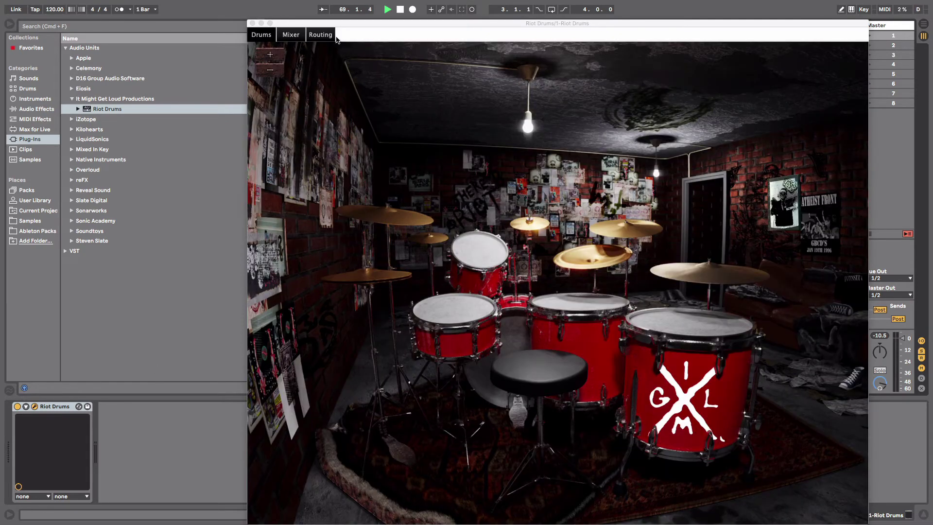
{"action": "left_click_drag", "start_coordinate": [306, 35], "coordinate": [270, 30]}
{"action": "left_click", "coordinate": [280, 30]}
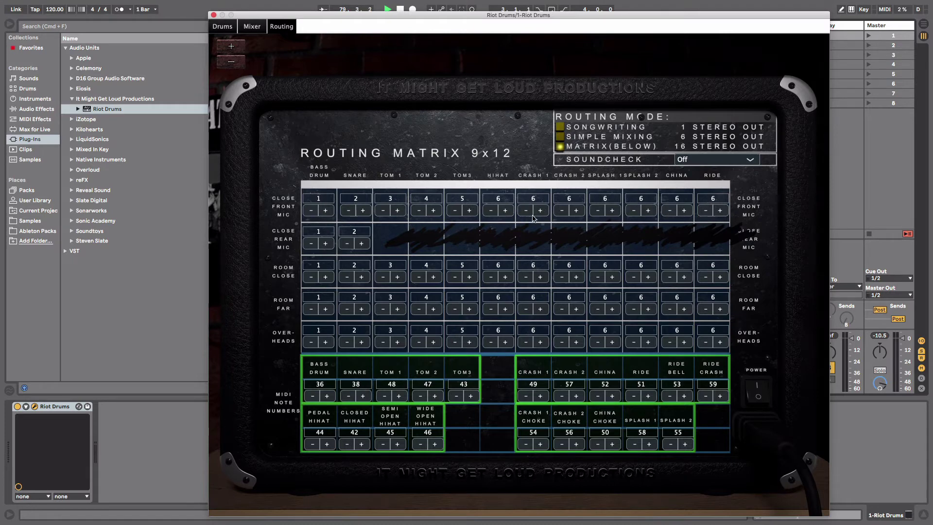
Route HIHAT to output 7 in all four mic rows and raise CRASH 1's outputs
{"action": "left_click", "coordinate": [505, 212]}
{"action": "left_click", "coordinate": [506, 276]}
{"action": "left_click", "coordinate": [508, 309]}
{"action": "left_click", "coordinate": [509, 342]}
{"action": "left_click", "coordinate": [541, 342]}
{"action": "left_click", "coordinate": [541, 342]}
{"action": "double_click", "coordinate": [540, 309]}
{"action": "double_click", "coordinate": [540, 276]}
Raise the CRASH 2 output numbers across the mic rows and adjust CRASH 1 Overheads
{"action": "double_click", "coordinate": [540, 210]}
{"action": "triple_click", "coordinate": [576, 210]}
{"action": "triple_click", "coordinate": [576, 276]}
{"action": "triple_click", "coordinate": [576, 309]}
{"action": "left_click", "coordinate": [576, 342]}
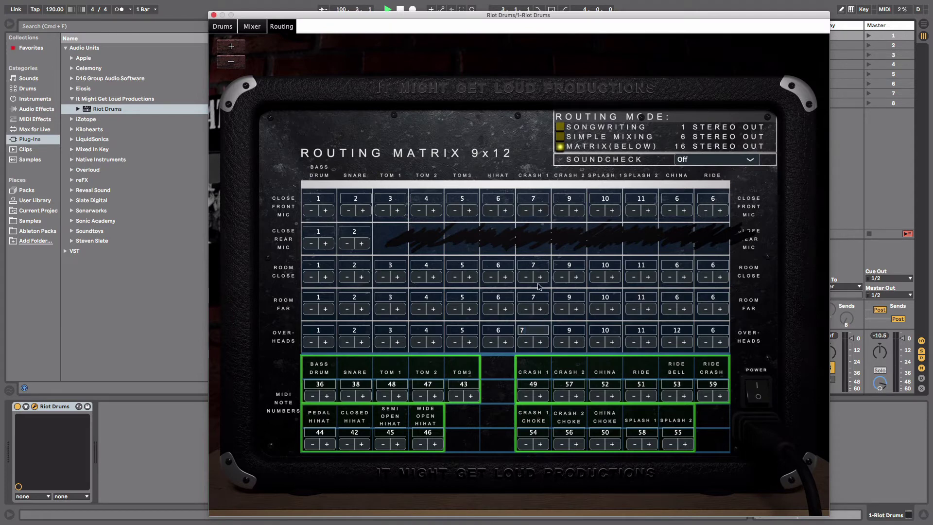
{"action": "key", "text": "Return"}
{"action": "double_click", "coordinate": [575, 199]}
{"action": "key", "text": "Return"}
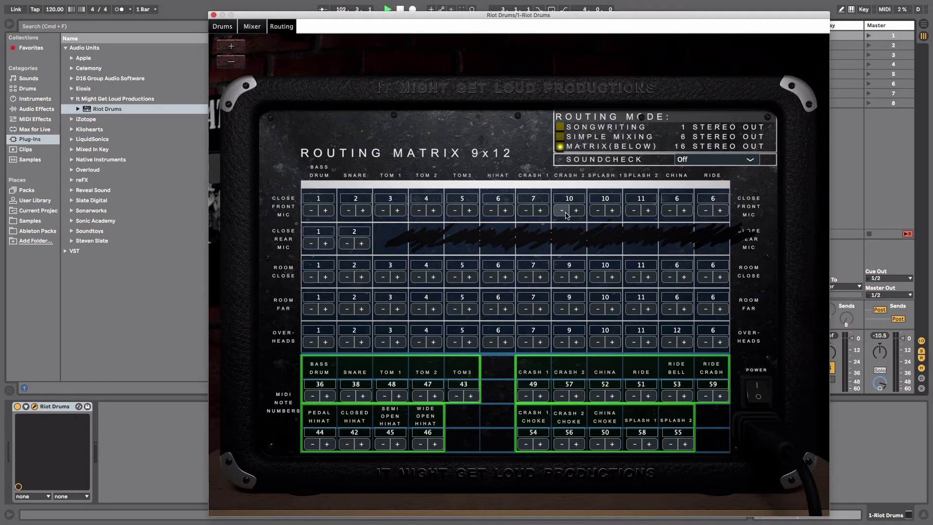
{"action": "left_click", "coordinate": [581, 213]}
Set CRASH 2 to output 8 in Close Front, Room Close, Room Far and Overheads
{"action": "double_click", "coordinate": [574, 196]}
{"action": "type", "text": "8"}
{"action": "key", "text": "Return"}
{"action": "double_click", "coordinate": [576, 265]}
{"action": "type", "text": "8"}
{"action": "key", "text": "Return"}
{"action": "double_click", "coordinate": [580, 298]}
{"action": "type", "text": "8"}
{"action": "key", "text": "Return"}
{"action": "double_click", "coordinate": [579, 329]}
{"action": "type", "text": "88"}
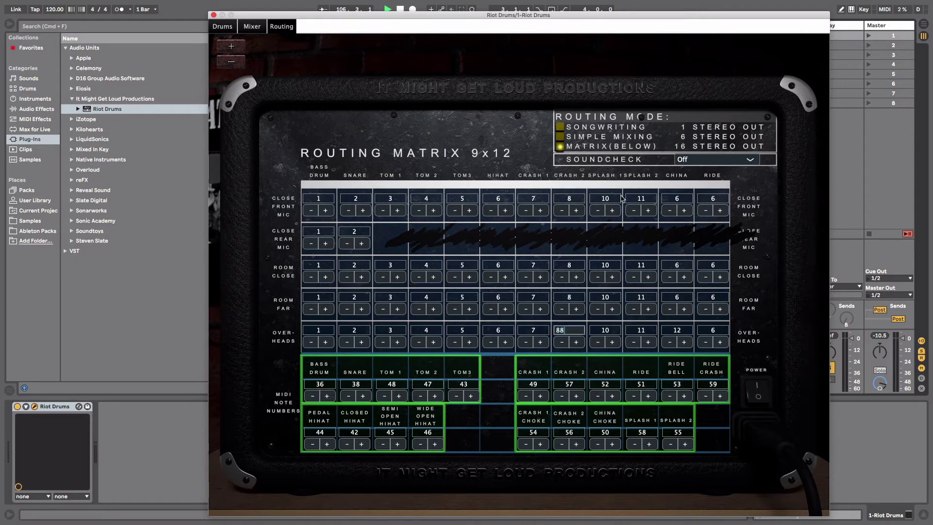
{"action": "key", "text": "Return"}
Set SPLASH 1 to output 9 in all four mic rows and correct CRASH 2 Overheads to 8
{"action": "double_click", "coordinate": [614, 197]}
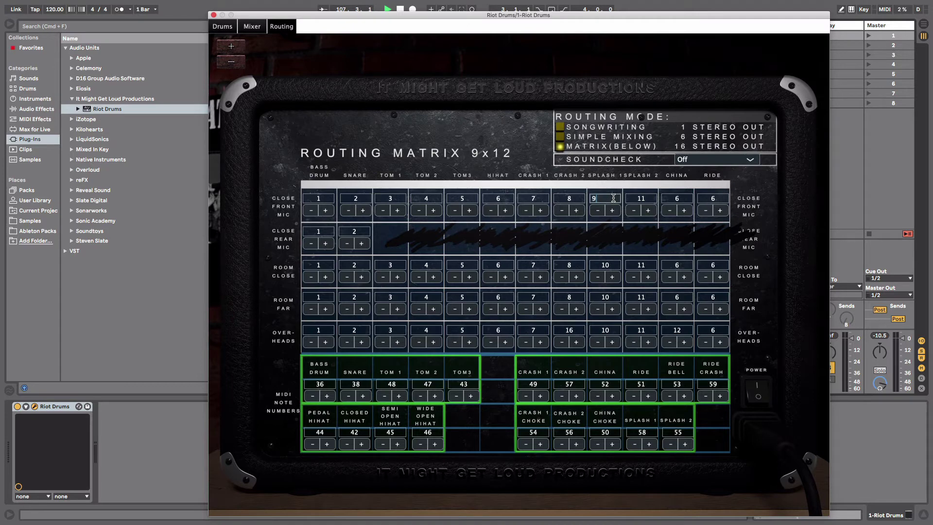
{"action": "key", "text": "Return"}
{"action": "double_click", "coordinate": [618, 266]}
{"action": "type", "text": "9"}
{"action": "key", "text": "Return"}
{"action": "double_click", "coordinate": [617, 294]}
{"action": "type", "text": "9"}
{"action": "key", "text": "Return"}
{"action": "double_click", "coordinate": [613, 329]}
{"action": "type", "text": "9"}
{"action": "key", "text": "Return"}
{"action": "double_click", "coordinate": [581, 331]}
{"action": "type", "text": "8"}
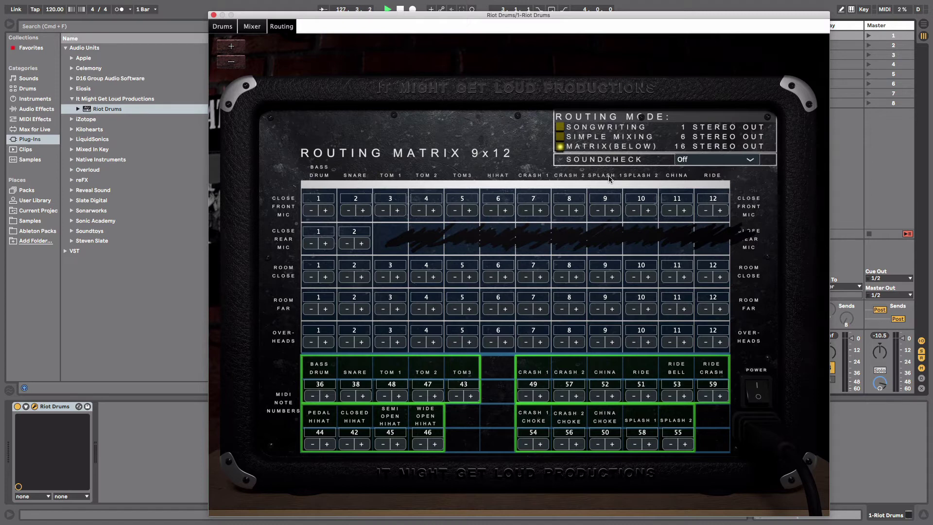
Close the Riot Drums window, play Routing Test, and inspect its notes
{"action": "left_click", "coordinate": [214, 16]}
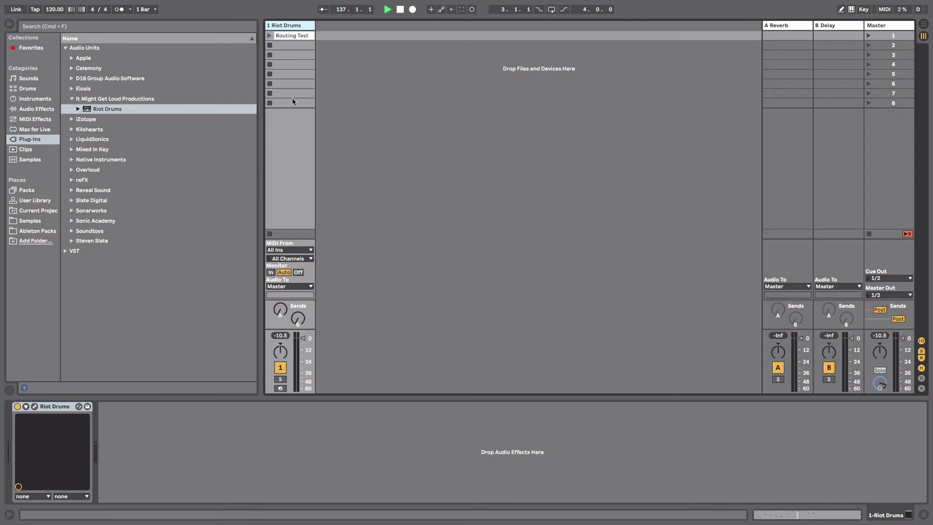
{"action": "left_click", "coordinate": [269, 36]}
{"action": "double_click", "coordinate": [292, 35]}
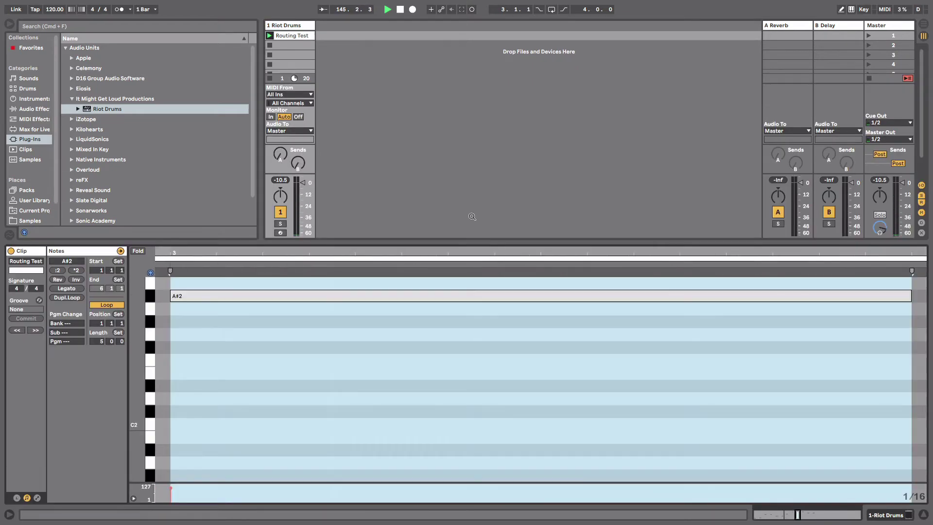
{"action": "key", "text": "z"}
{"action": "key", "text": "x"}
Stop playback and hide the Detail View for a full-height Session view
{"action": "left_click", "coordinate": [502, 354]}
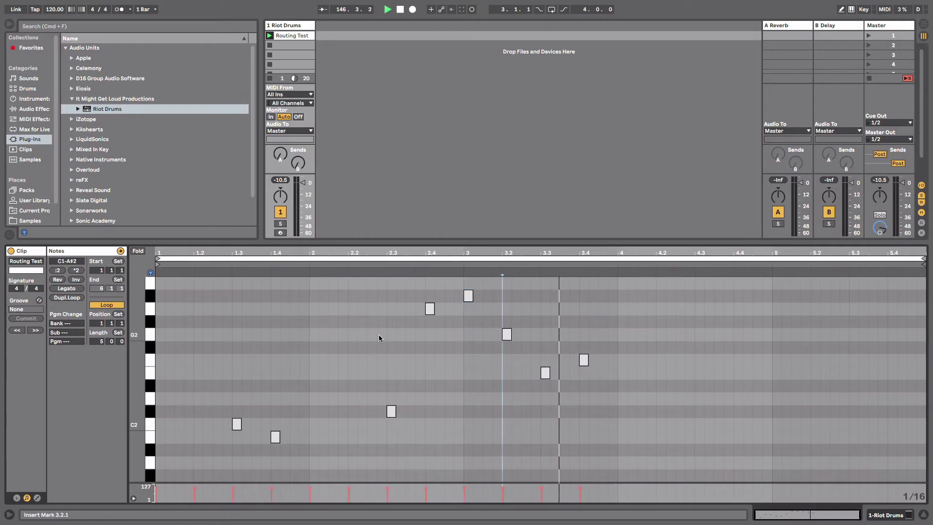
{"action": "key", "text": "space"}
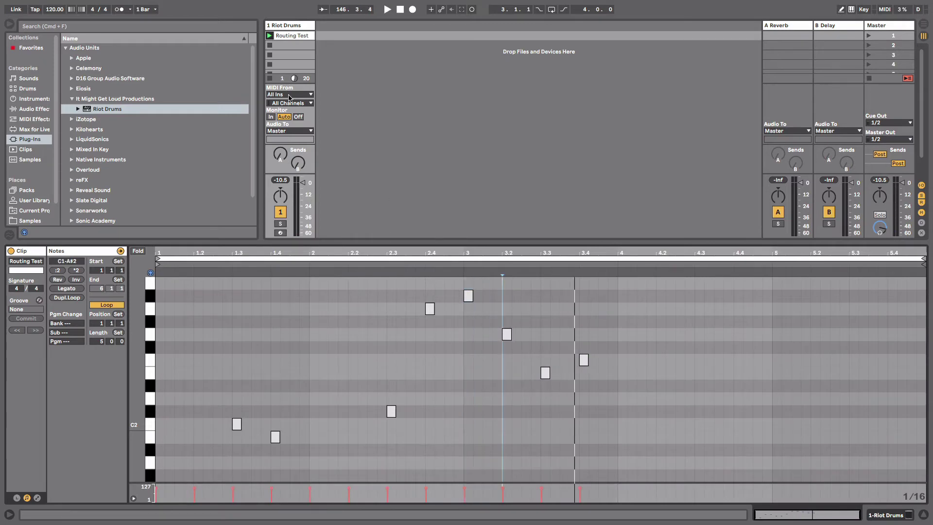
{"action": "double_click", "coordinate": [318, 243]}
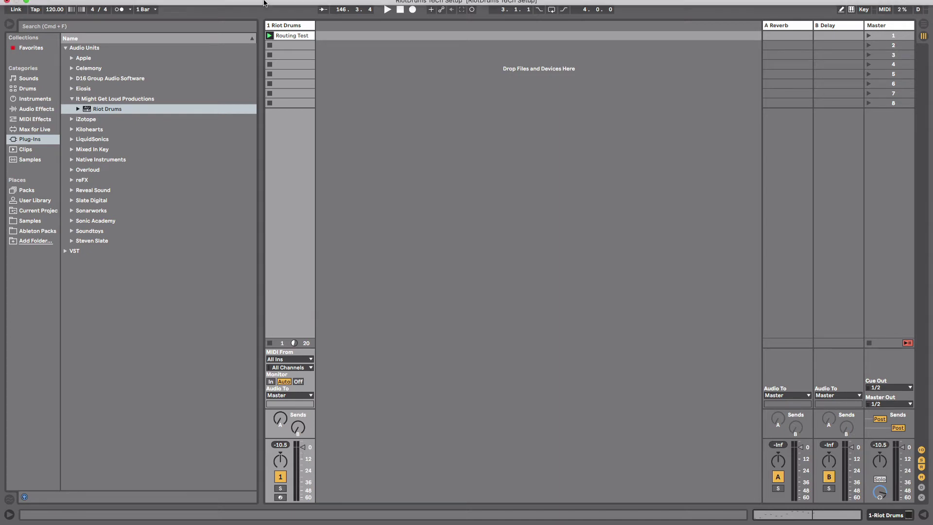
Insert audio tracks with Cmd+T until 2 Audio through 12 Audio exist
{"action": "left_click", "coordinate": [285, 26]}
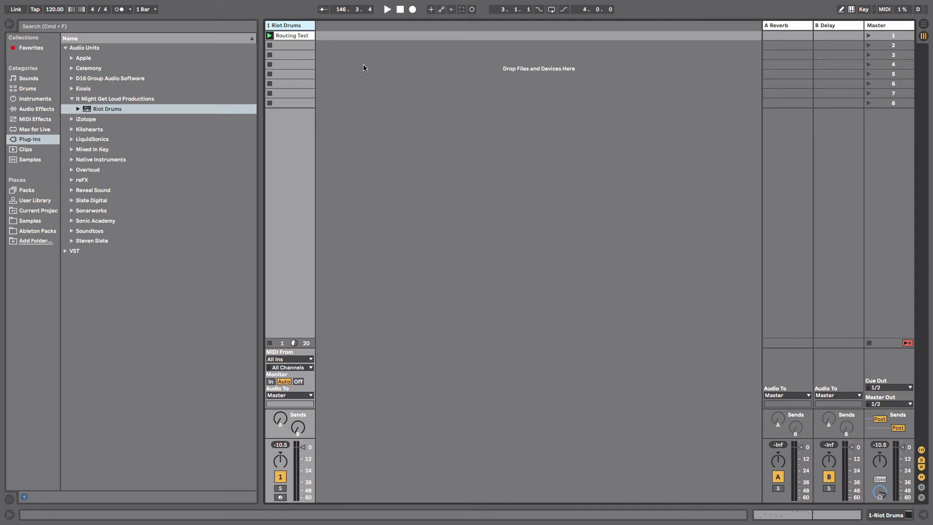
{"action": "key", "text": "super+t"}
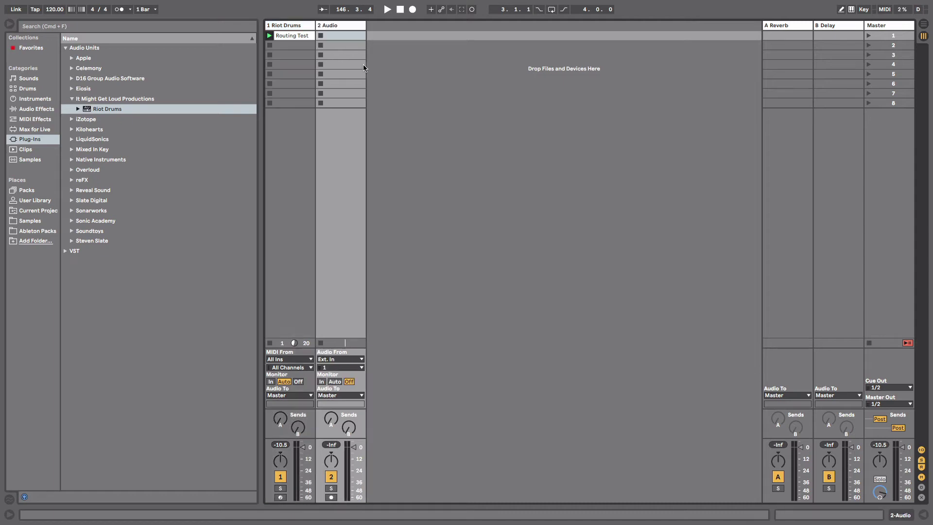
{"action": "key", "text": "super+t"}
{"action": "key", "text": "super+t"}
{"action": "key", "text": "super+t"}
{"action": "key", "text": "super+t"}
{"action": "key", "text": "super+t"}
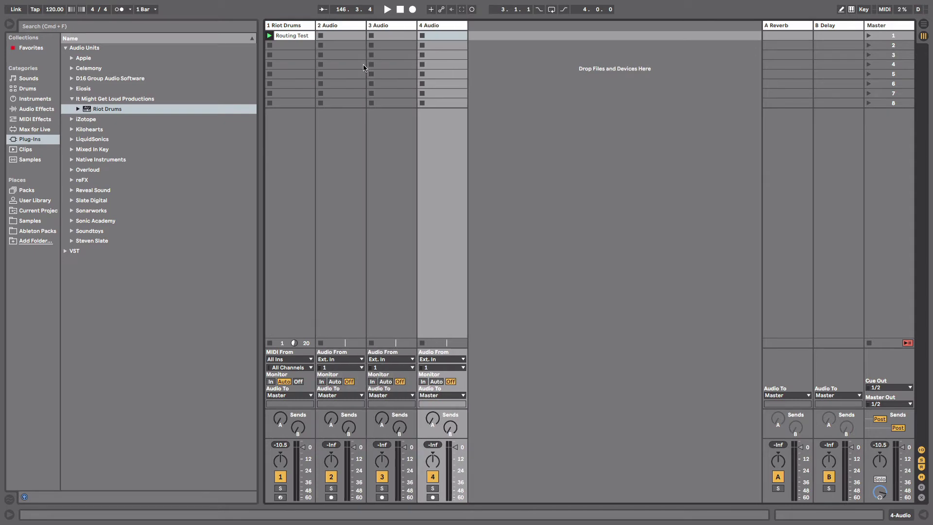
{"action": "key", "text": "super+t"}
{"action": "key", "text": "super+t"}
{"action": "key", "text": "super+t"}
{"action": "key", "text": "super+t"}
{"action": "key", "text": "super+t"}
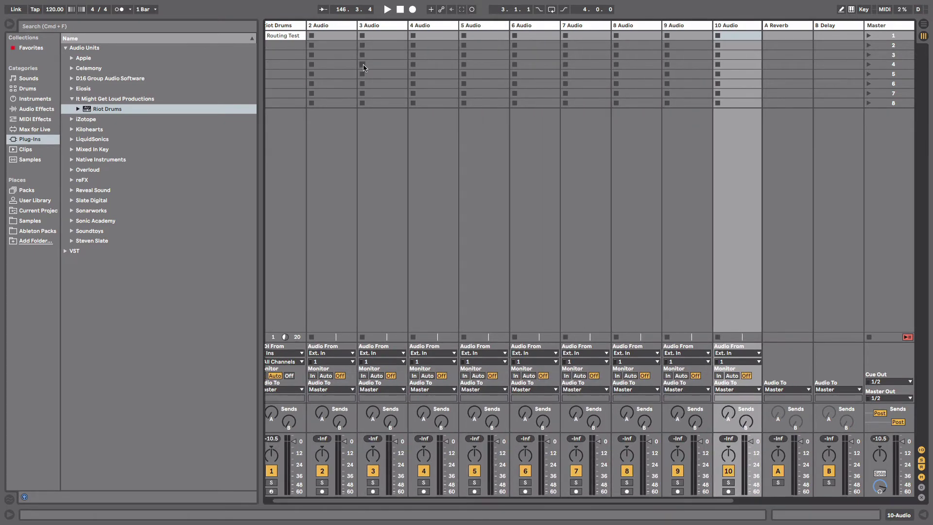
{"action": "left_click", "coordinate": [285, 59]}
{"action": "left_click", "coordinate": [213, 27]}
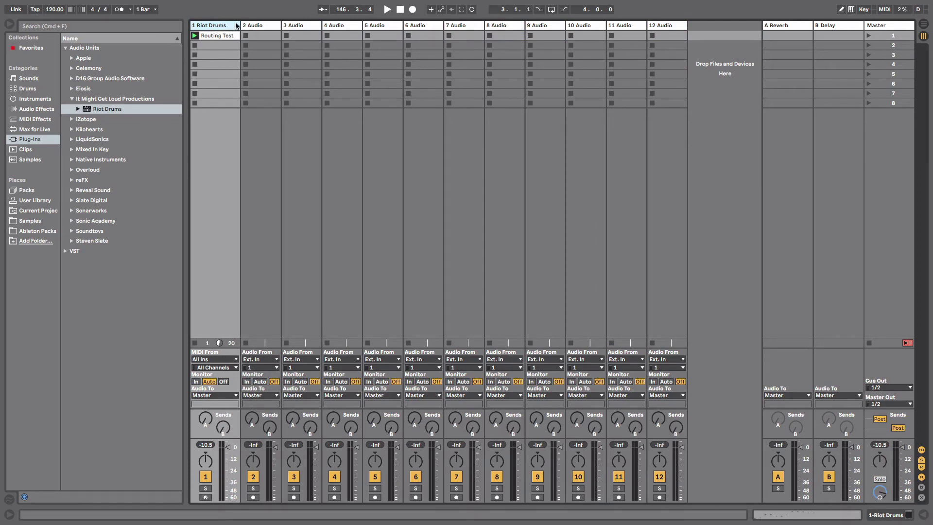
Set the Audio From input of tracks 2–12 to 1-Riot Drums
{"action": "left_click", "coordinate": [256, 25]}
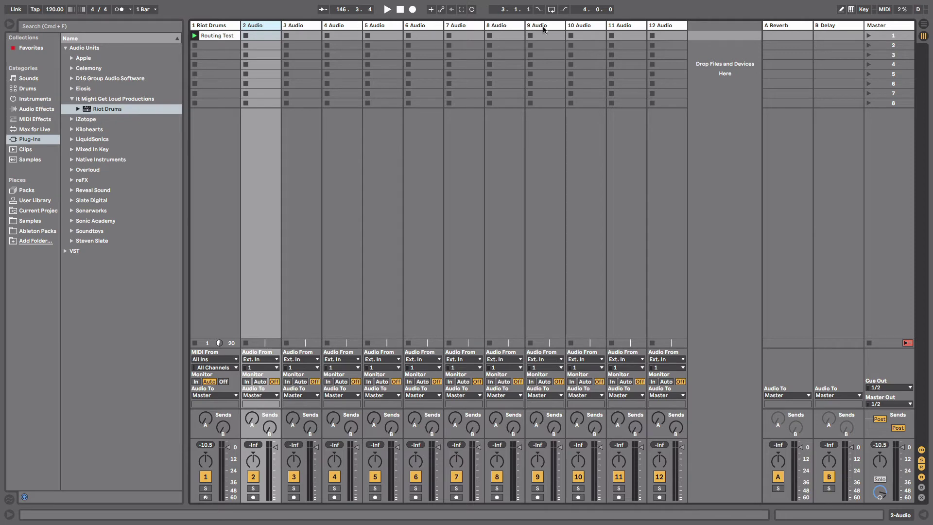
{"action": "left_click", "coordinate": [680, 47]}
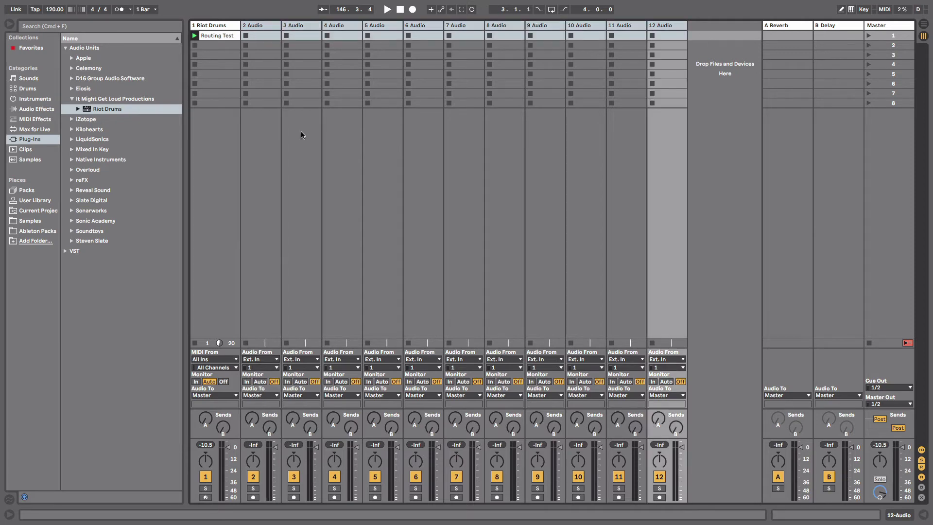
{"action": "left_click", "coordinate": [258, 360]}
{"action": "left_click", "coordinate": [265, 404]}
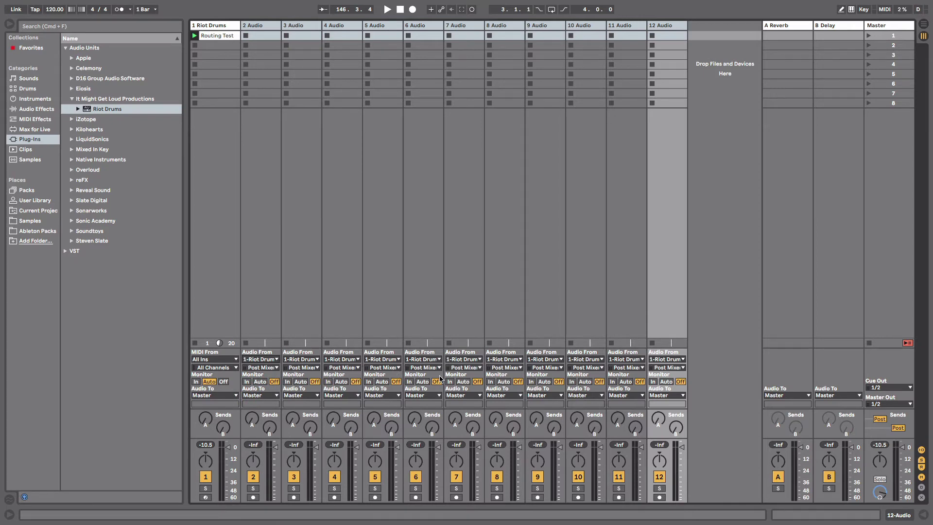
Toggle the I/O section and confirm track 2 still takes 1-Riot Drums as input
{"action": "left_click", "coordinate": [922, 451]}
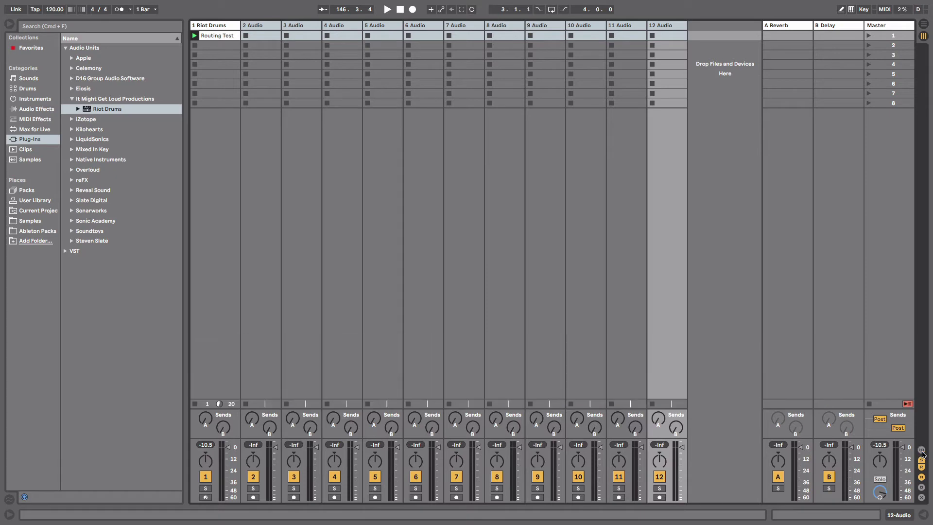
{"action": "left_click", "coordinate": [922, 451]}
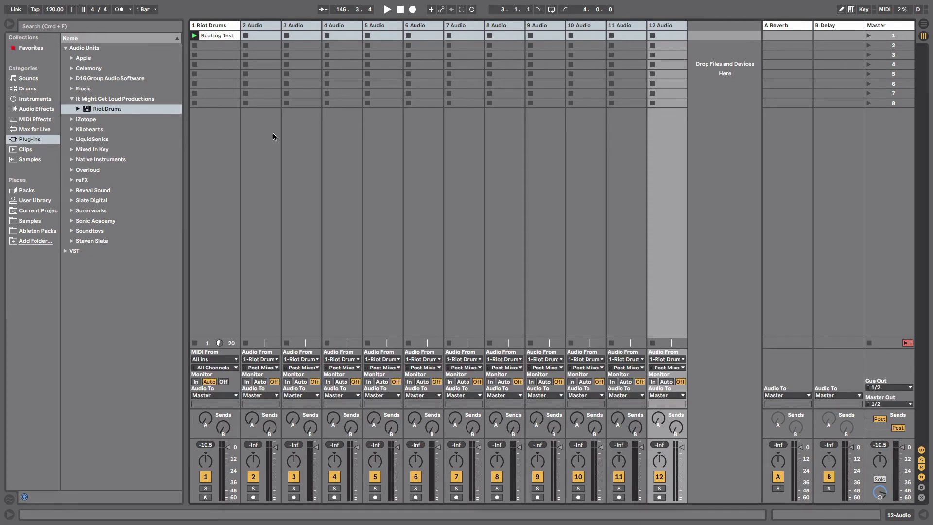
{"action": "left_click", "coordinate": [255, 25]}
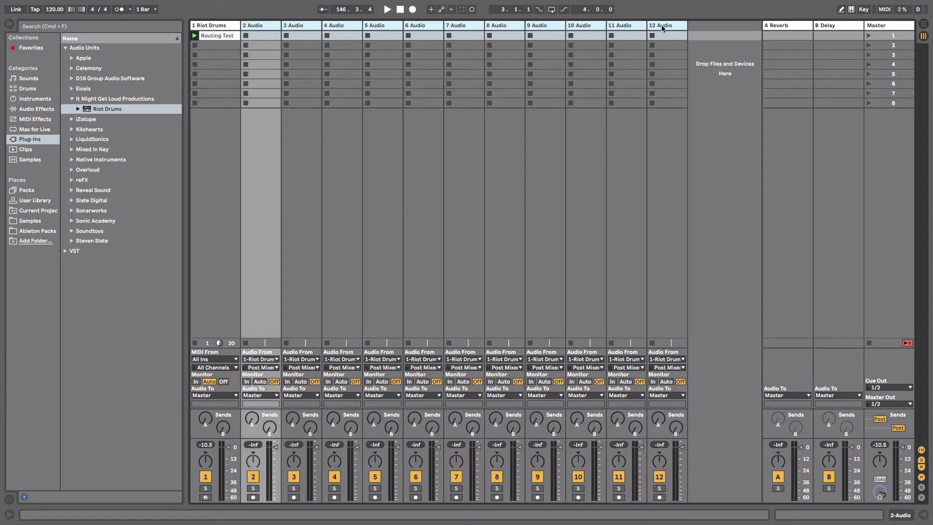
{"action": "left_click", "coordinate": [262, 360]}
{"action": "left_click", "coordinate": [256, 328]}
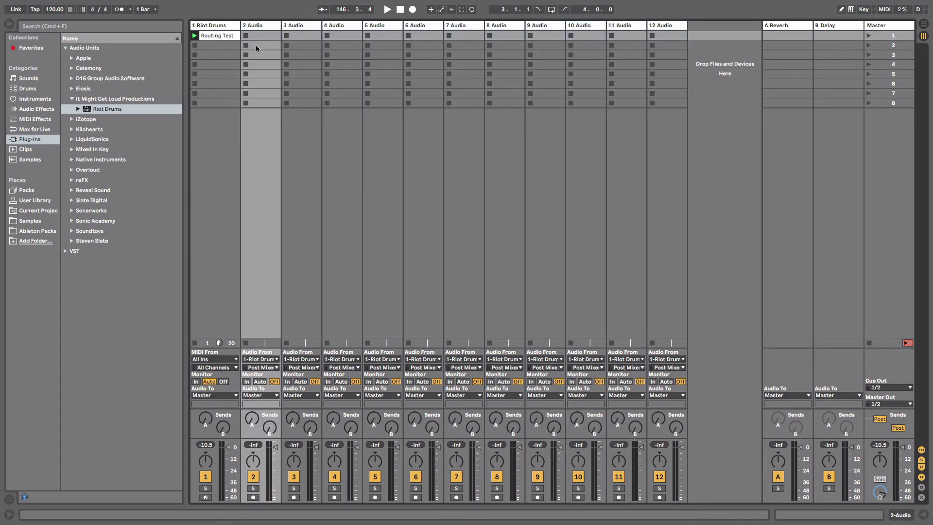
{"action": "left_click", "coordinate": [251, 25]}
{"action": "left_click", "coordinate": [655, 26], "text": "shift"}
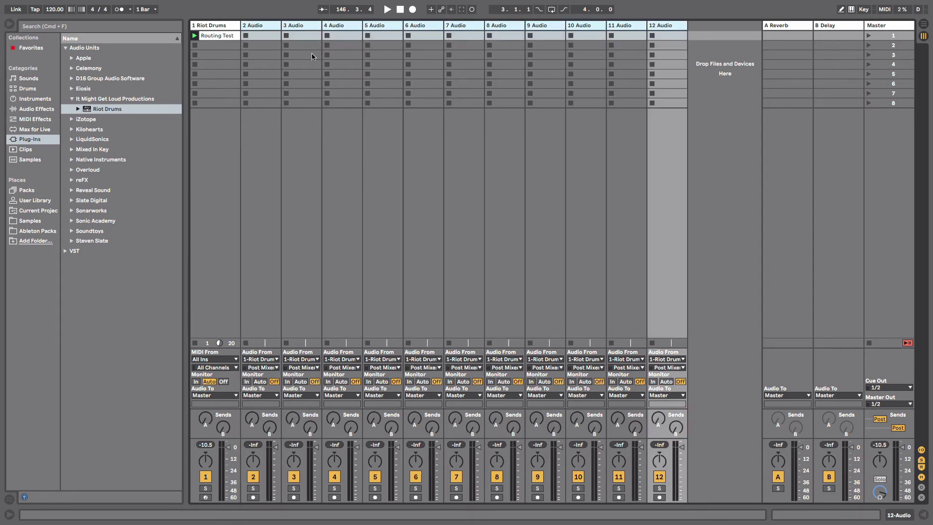
{"action": "left_click", "coordinate": [213, 22]}
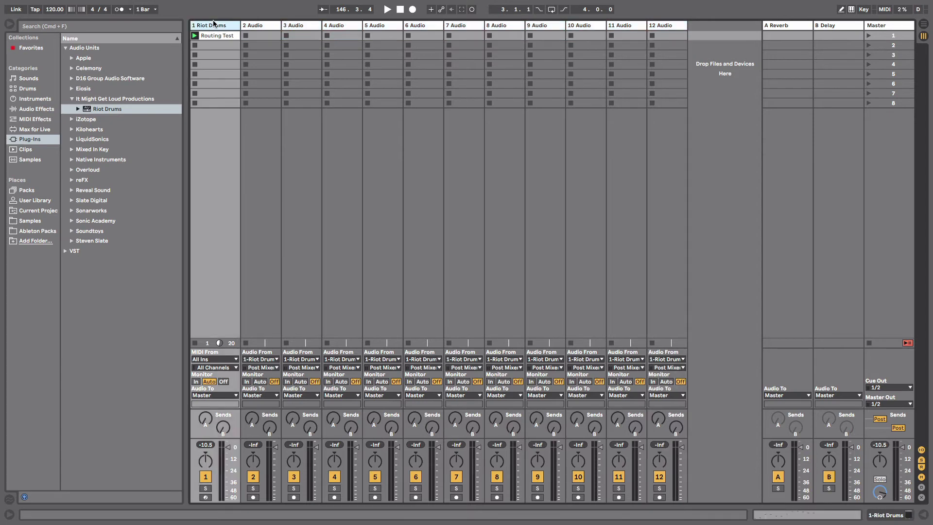
Feed tracks 2, 3 and 4 from Channel 2, 3 and 4-Riot Drums
{"action": "left_click", "coordinate": [260, 300]}
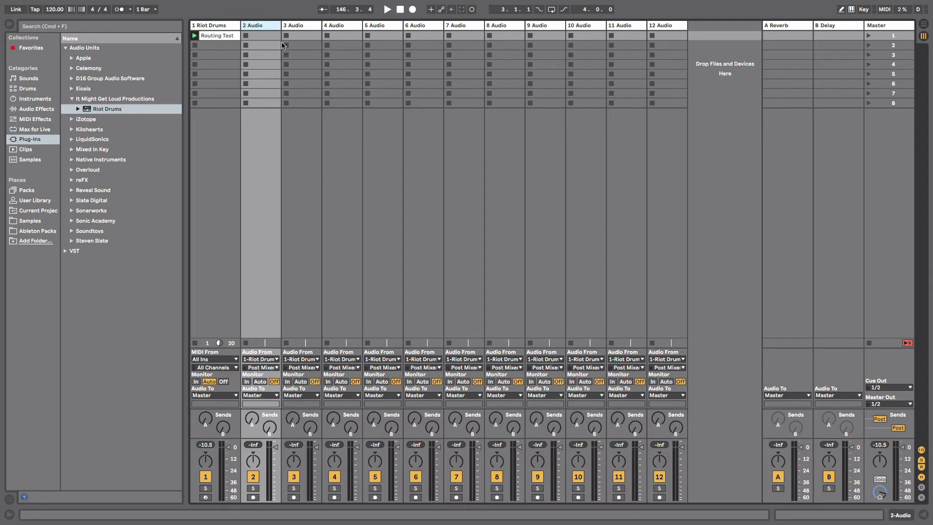
{"action": "left_click", "coordinate": [222, 26]}
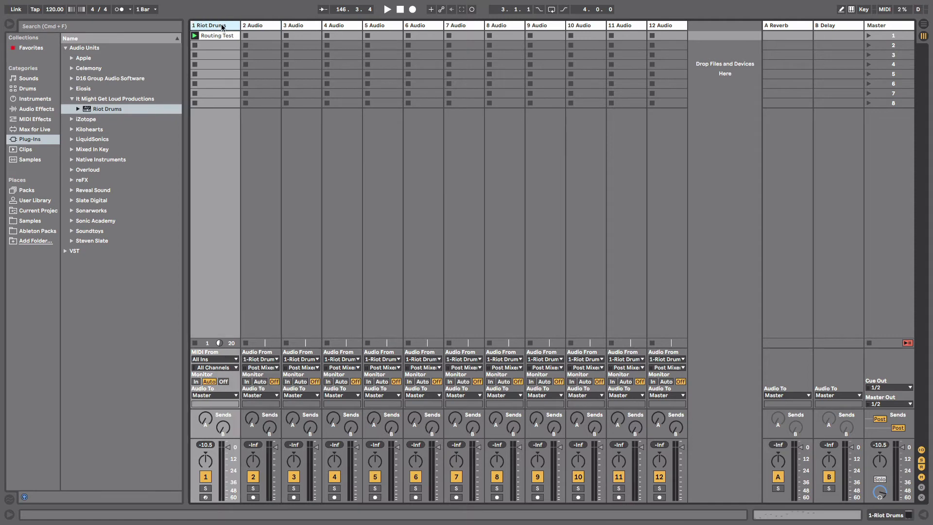
{"action": "left_click", "coordinate": [256, 28]}
{"action": "left_click", "coordinate": [268, 367]}
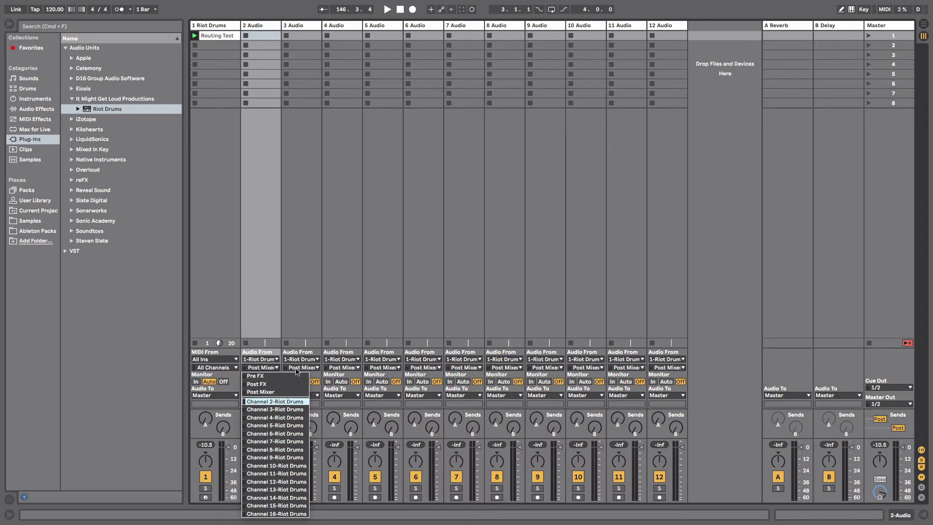
{"action": "left_click", "coordinate": [281, 402]}
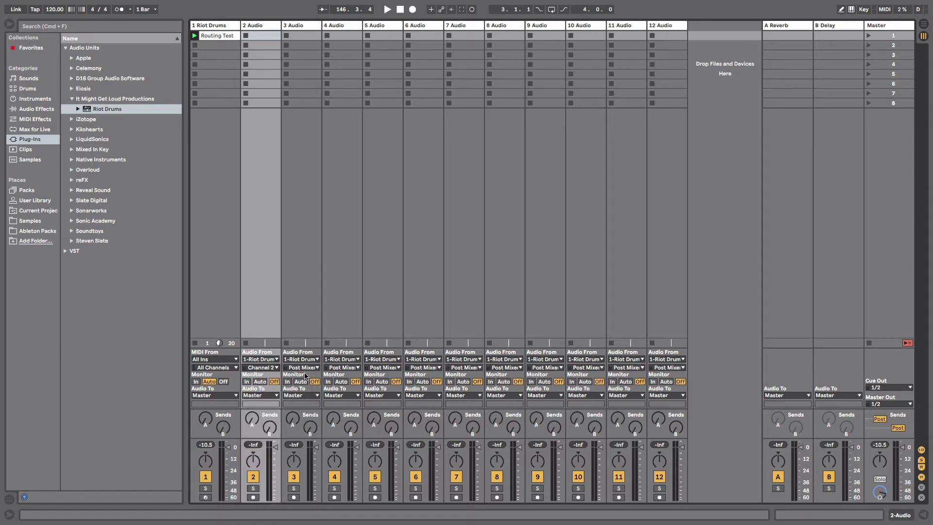
{"action": "left_click", "coordinate": [305, 368]}
{"action": "left_click", "coordinate": [312, 409]}
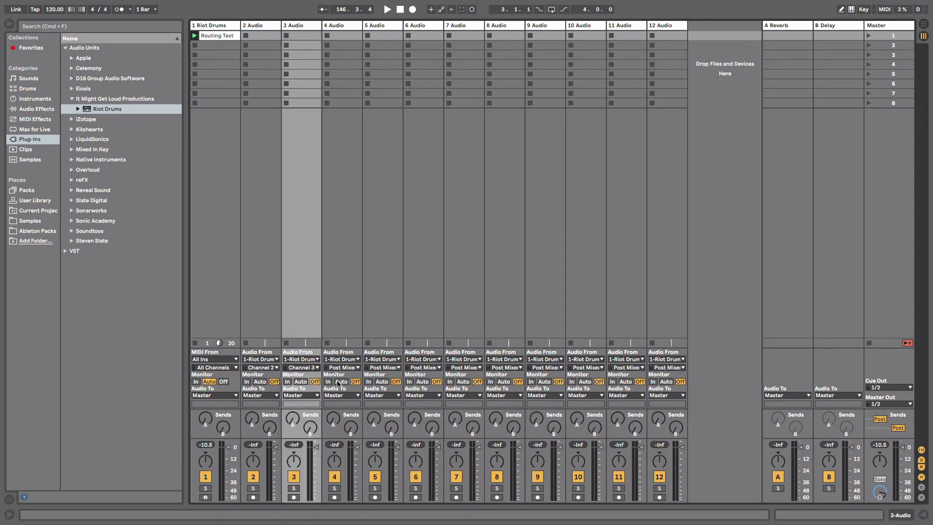
{"action": "left_click", "coordinate": [341, 368]}
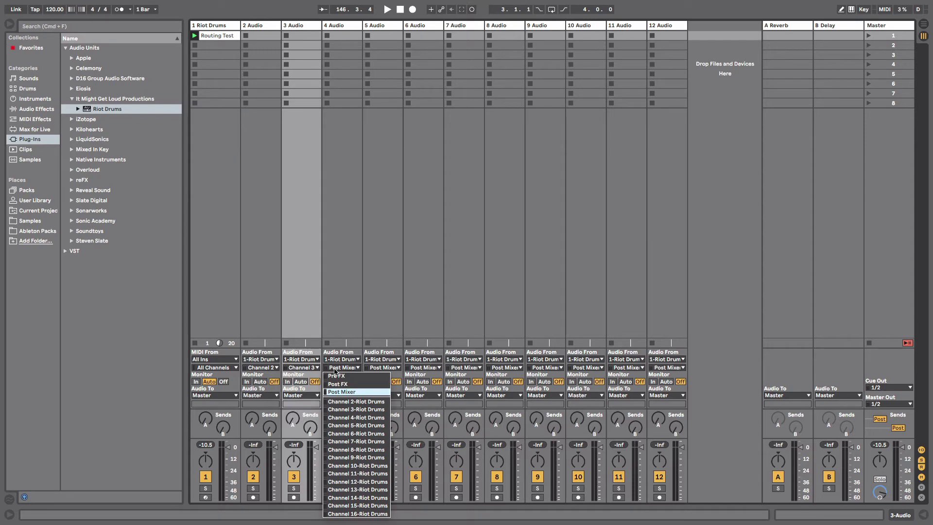
{"action": "left_click", "coordinate": [352, 418]}
Feed tracks 5, 6 and 7 from Channel 5, 6 and 7-Riot Drums
{"action": "left_click", "coordinate": [379, 368]}
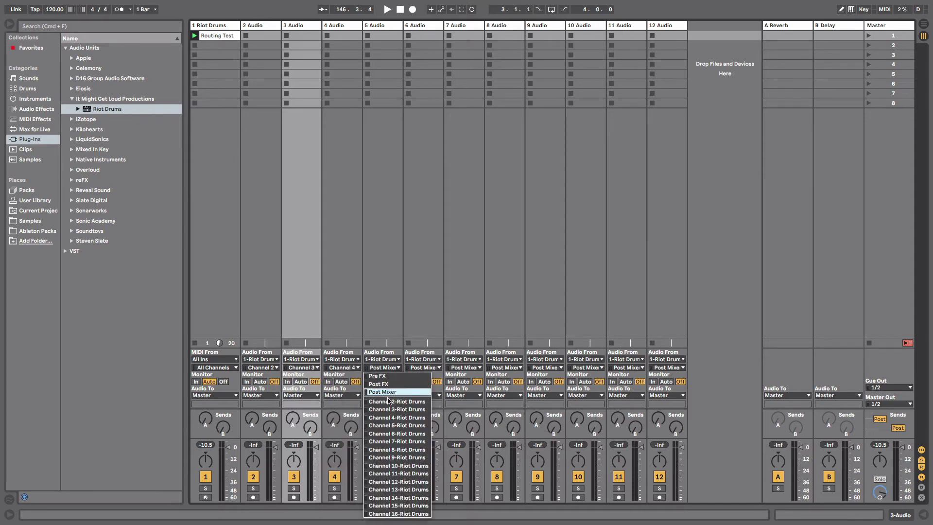
{"action": "left_click", "coordinate": [395, 426]}
{"action": "left_click", "coordinate": [421, 368]}
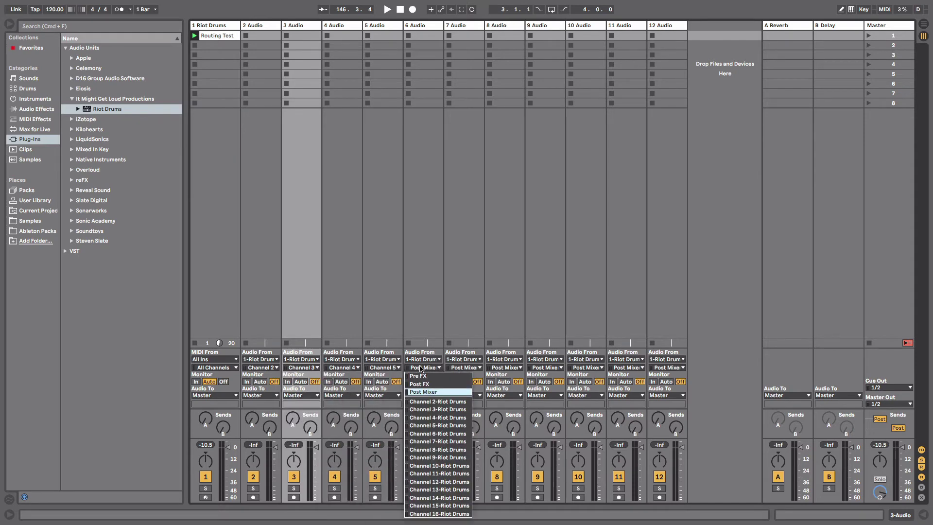
{"action": "left_click", "coordinate": [440, 434]}
{"action": "left_click", "coordinate": [463, 368]}
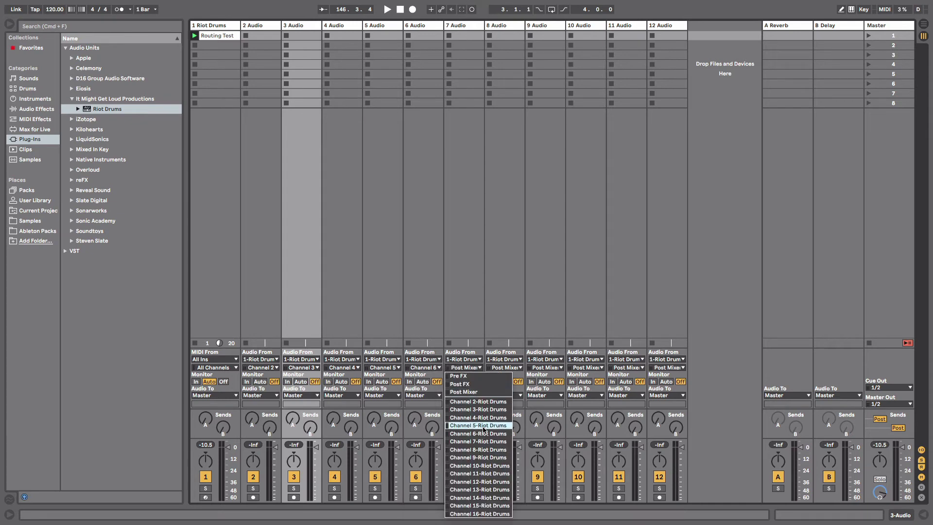
{"action": "left_click", "coordinate": [479, 441]}
{"action": "left_click", "coordinate": [663, 26]}
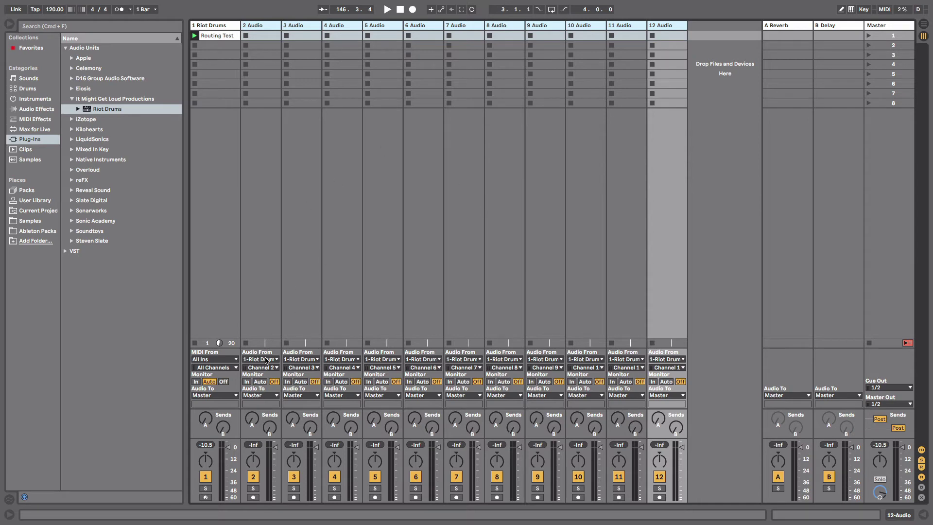
Set tracks 2–12 to Monitor In and launch the Routing Test clip on Riot Drums
{"action": "left_click", "coordinate": [247, 382]}
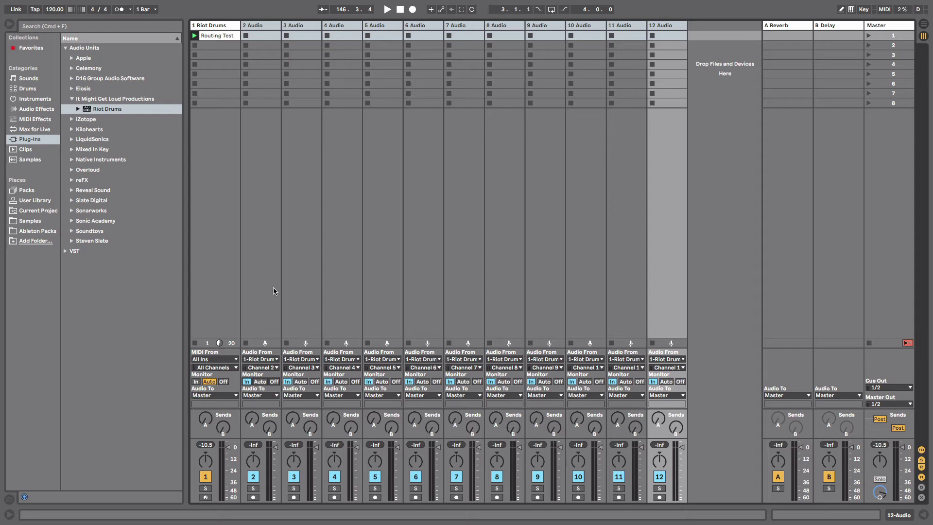
{"action": "left_click", "coordinate": [221, 68]}
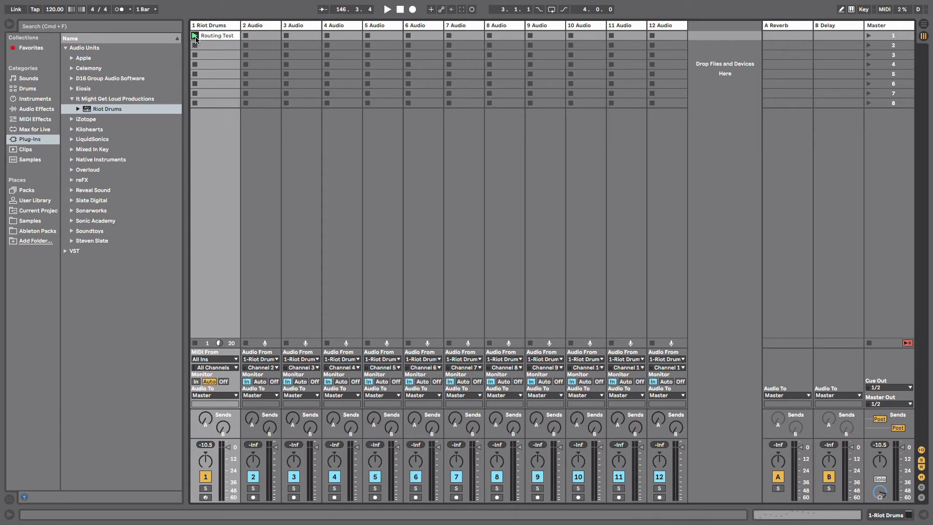
{"action": "left_click", "coordinate": [195, 36]}
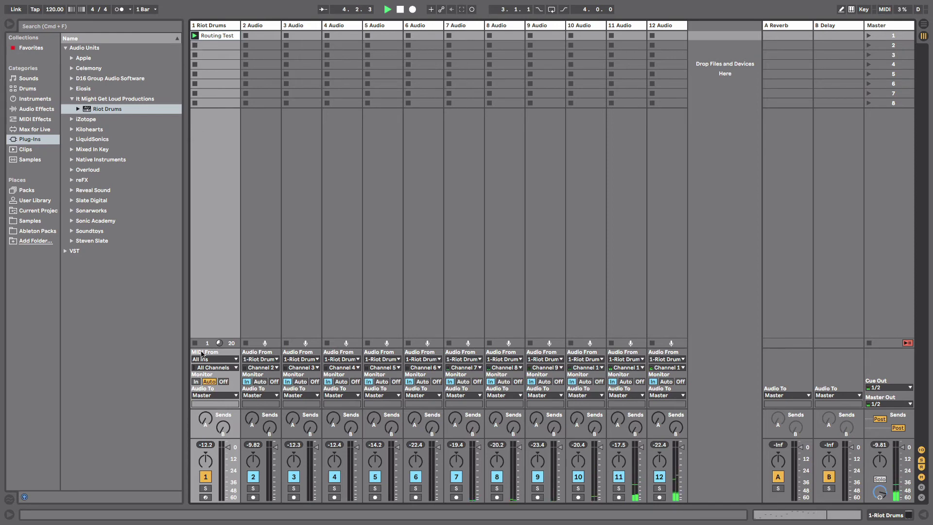
Rename the first track to 'Kick / Riot Drums'
{"action": "left_click", "coordinate": [272, 190]}
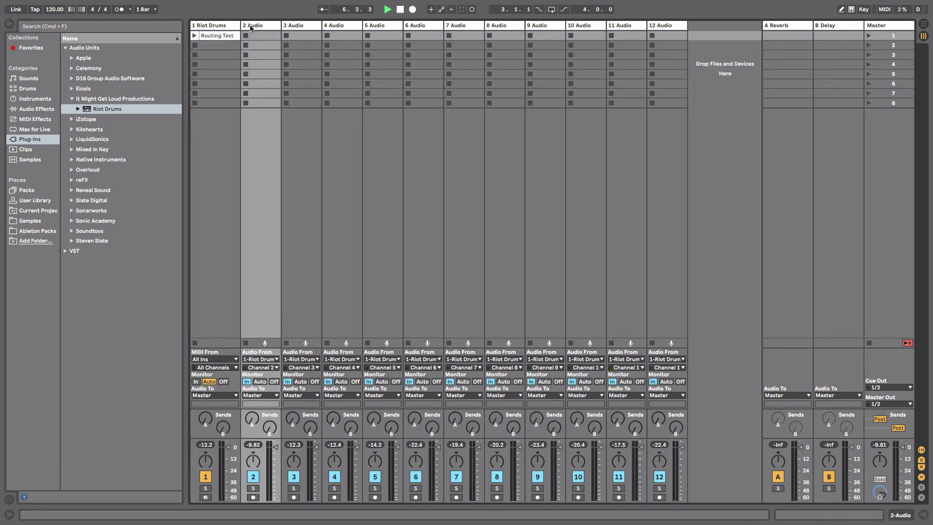
{"action": "left_click", "coordinate": [251, 29]}
{"action": "key", "text": "Left"}
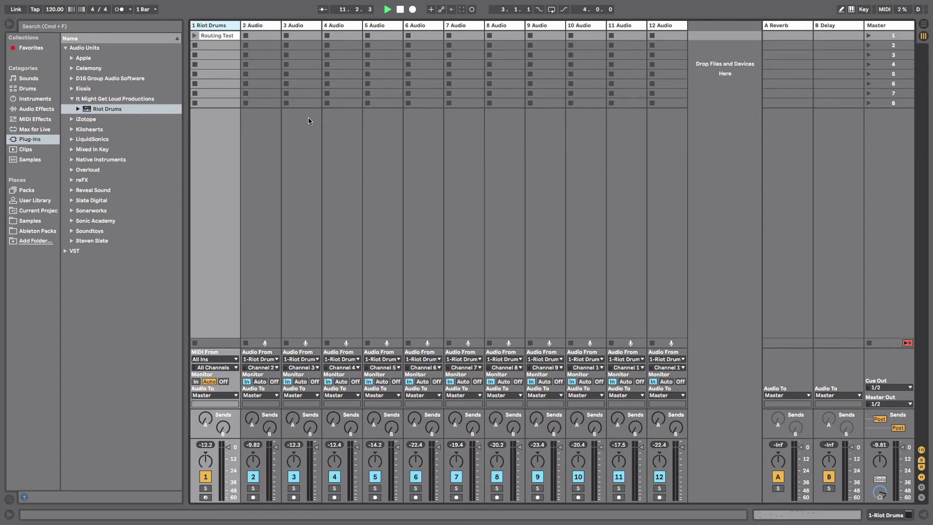
{"action": "key", "text": "super+r"}
{"action": "key", "text": "Right"}
{"action": "type", "text": "Kicm /"}
{"action": "key", "text": "Delete"}
{"action": "key", "text": "Delete"}
{"action": "key", "text": "Return"}
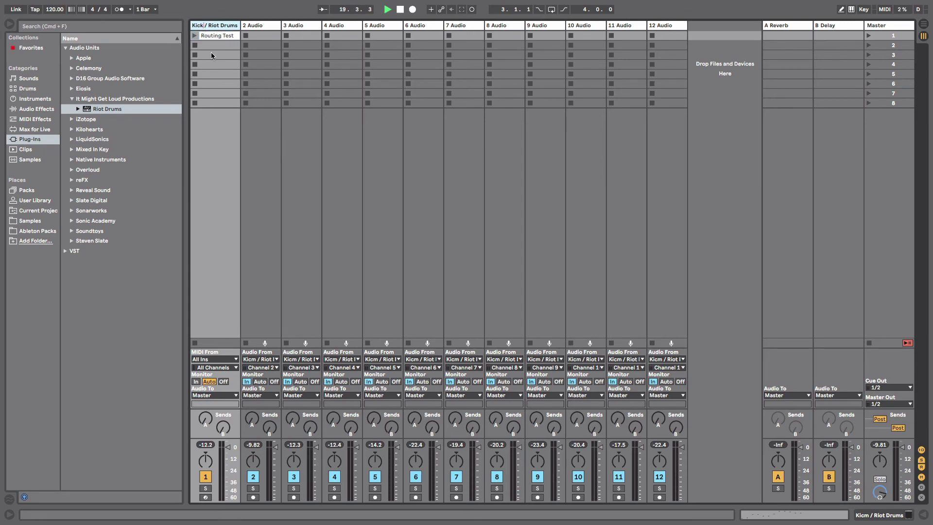
{"action": "key", "text": "Return"}
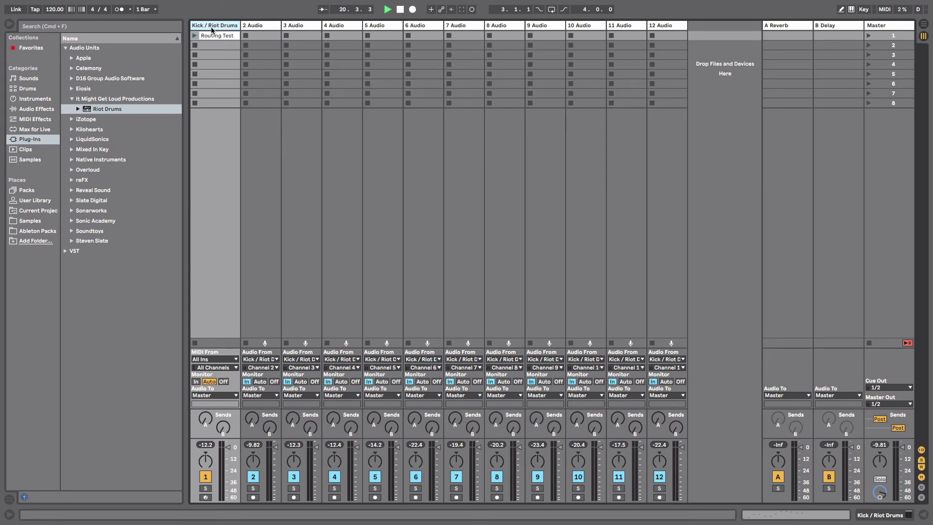
Name the next tracks 'snare', 'tom1' and 'tom2'
{"action": "left_click_drag", "start_coordinate": [230, 25], "coordinate": [220, 25]}
{"action": "left_click", "coordinate": [238, 25]}
{"action": "type", "text": "snare"}
{"action": "key", "text": "Tab"}
{"action": "type", "text": "tom1"}
{"action": "key", "text": "Tab"}
{"action": "type", "text": "tom2"}
{"action": "key", "text": "Tab"}
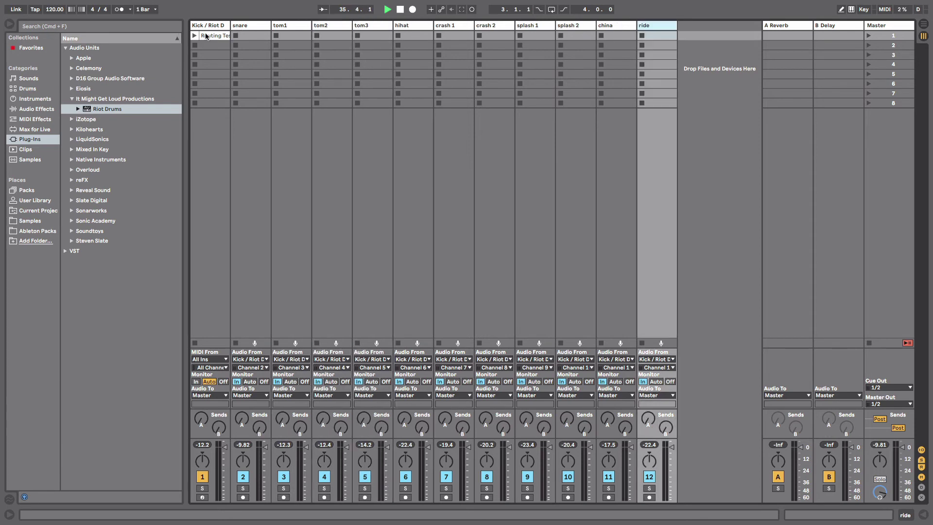
{"action": "key", "text": "Tab"}
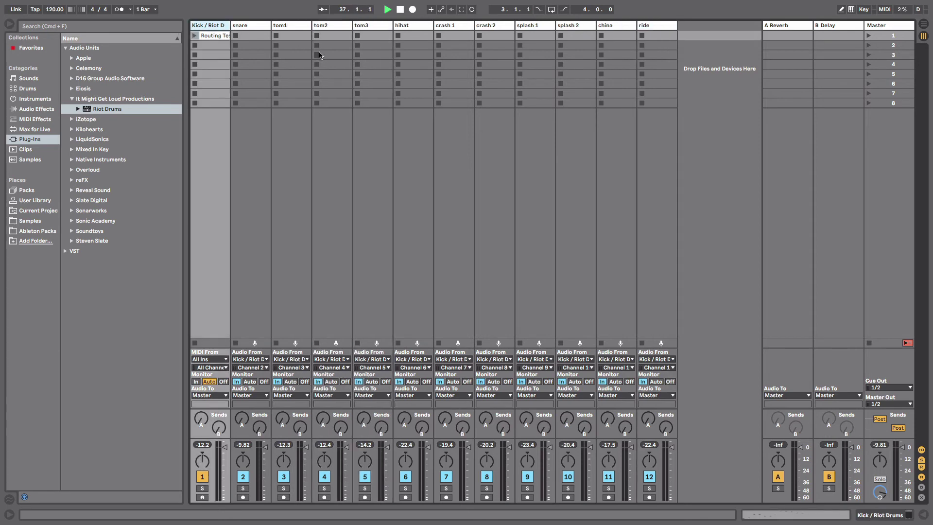
{"action": "double_click", "coordinate": [218, 28]}
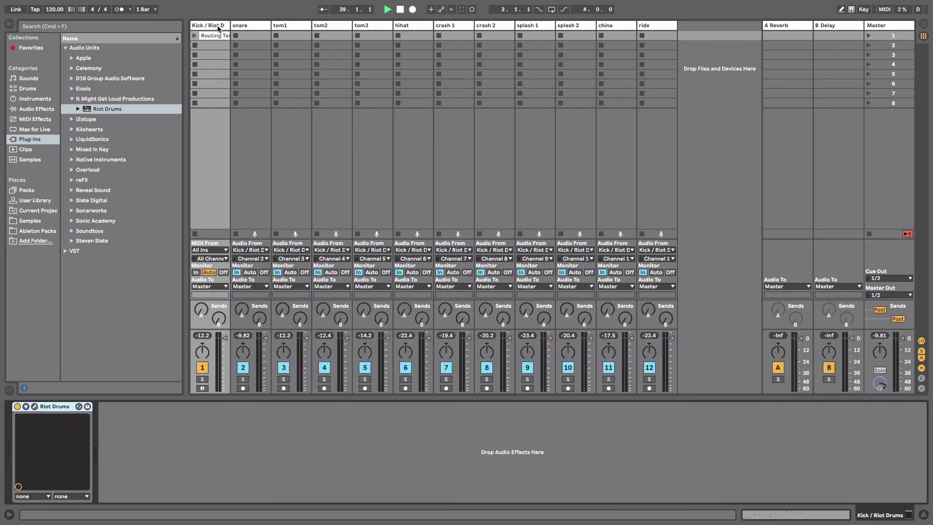
{"action": "left_click", "coordinate": [35, 407]}
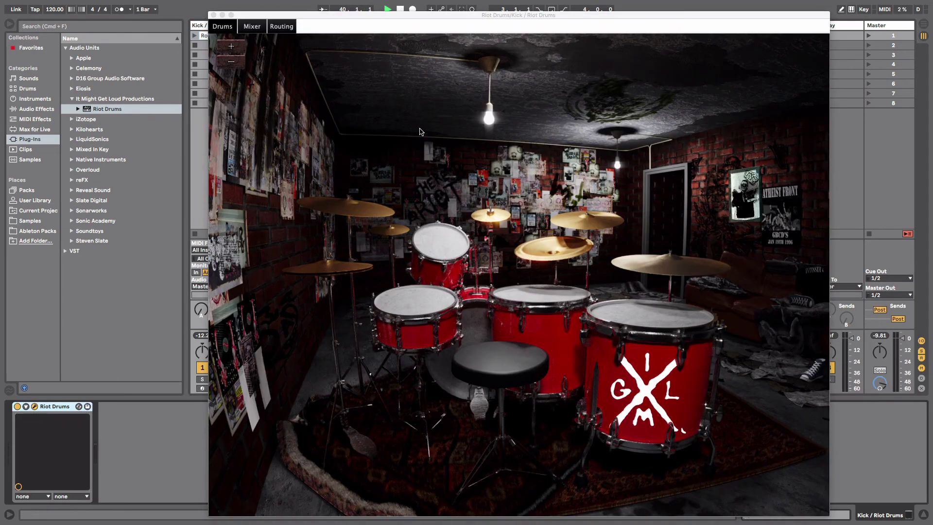
{"action": "left_click", "coordinate": [287, 28]}
{"action": "left_click_drag", "start_coordinate": [328, 18], "coordinate": [253, 77]}
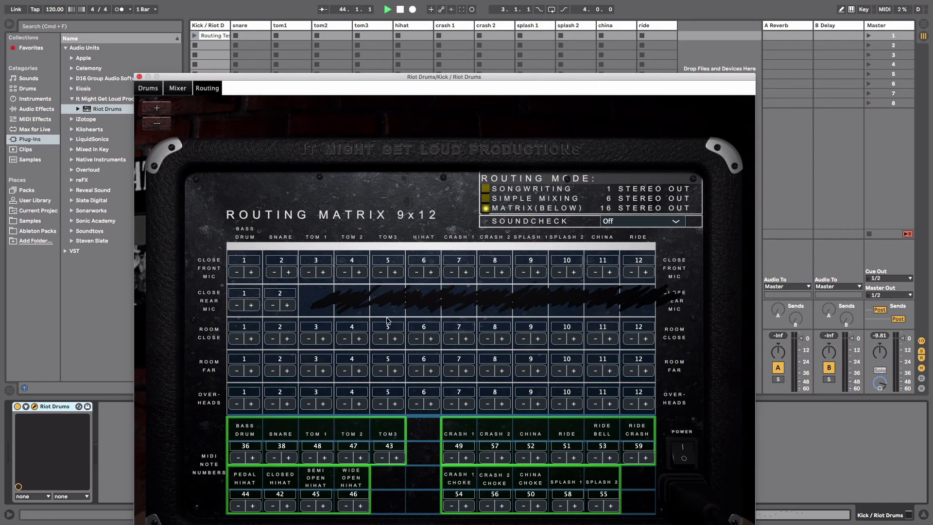
{"action": "left_click_drag", "start_coordinate": [343, 77], "coordinate": [339, 66]}
{"action": "left_click", "coordinate": [338, 27]}
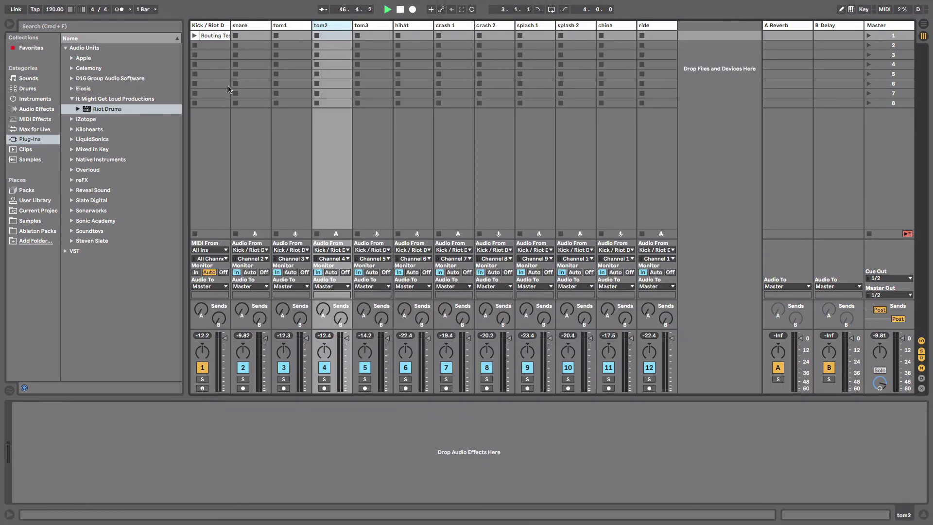
{"action": "left_click", "coordinate": [208, 24]}
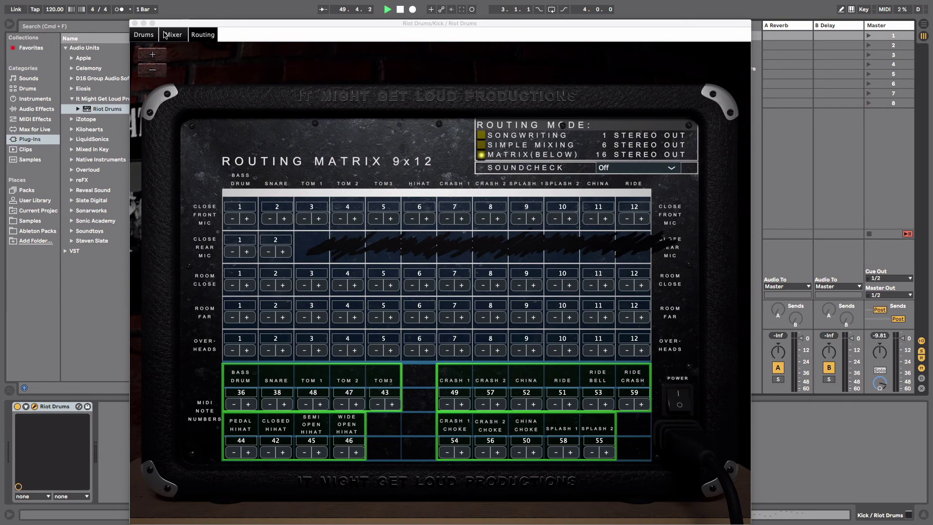
Close the Riot Drums window and group the Kick through ride tracks
{"action": "left_click", "coordinate": [135, 24]}
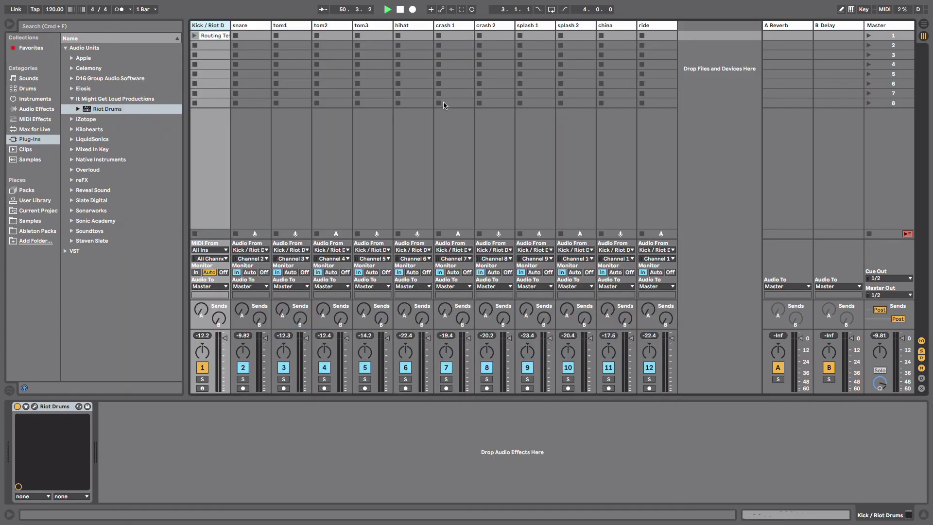
{"action": "left_click", "coordinate": [313, 111]}
{"action": "left_click", "coordinate": [199, 24]}
{"action": "left_click", "coordinate": [649, 26], "text": "shift"}
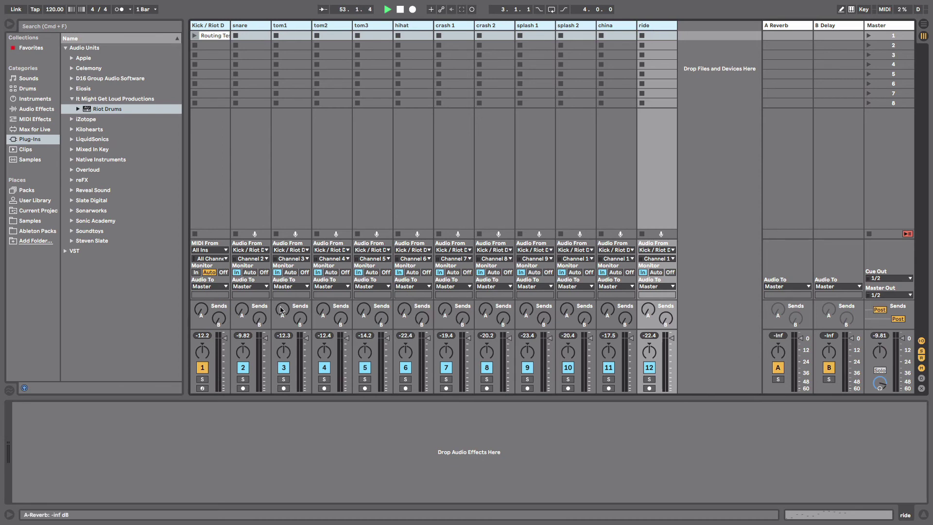
{"action": "left_click", "coordinate": [195, 37]}
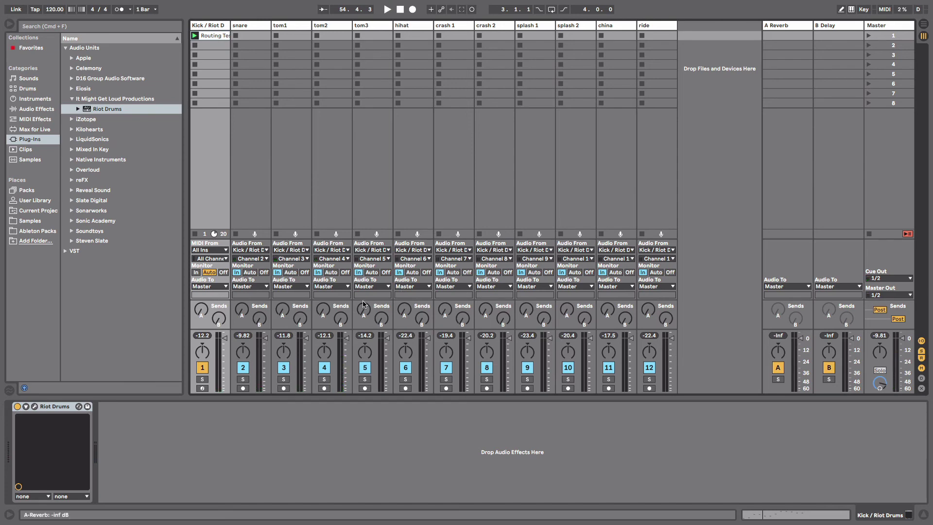
{"action": "left_click", "coordinate": [212, 25]}
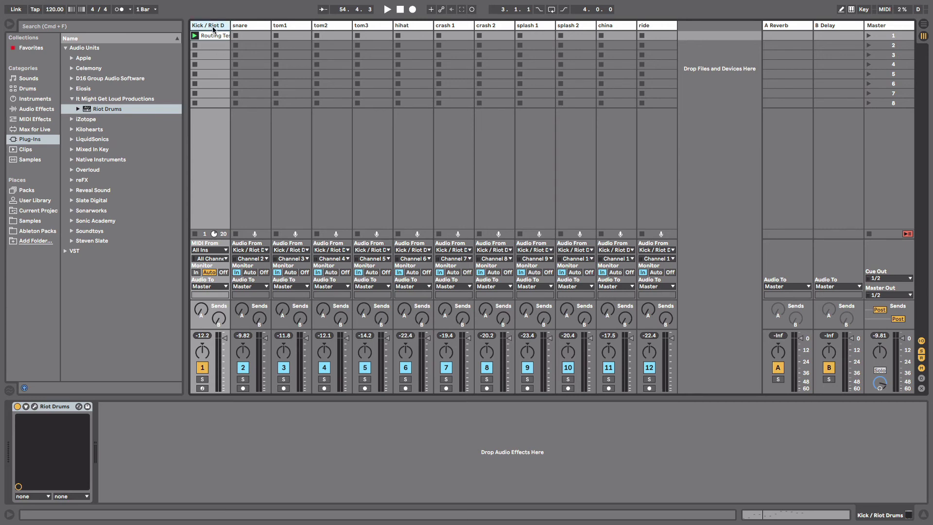
{"action": "left_click", "coordinate": [647, 26], "text": "shift"}
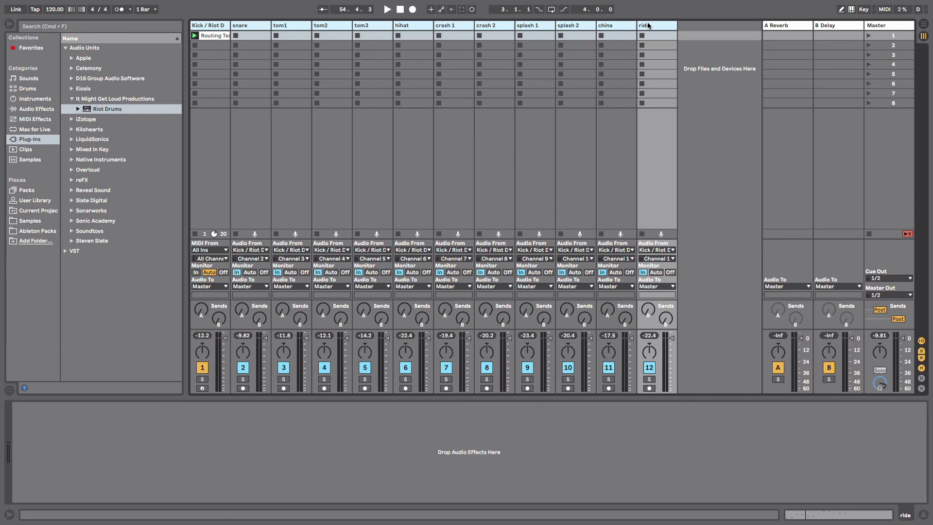
{"action": "key", "text": "super+g"}
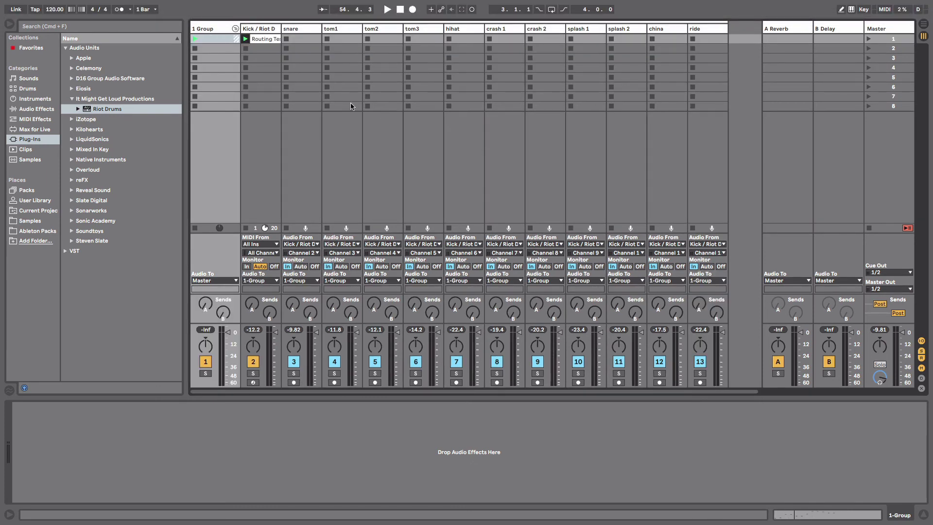
Name the group track 'Drums' and create a new clip on the kick track
{"action": "left_click", "coordinate": [208, 37]}
{"action": "key", "text": "super+r"}
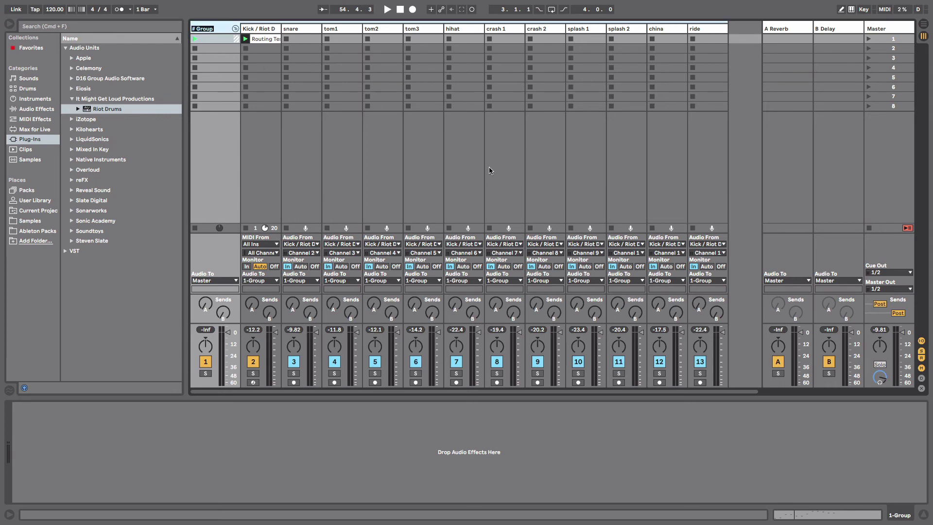
{"action": "type", "text": "Drums"}
{"action": "key", "text": "Return"}
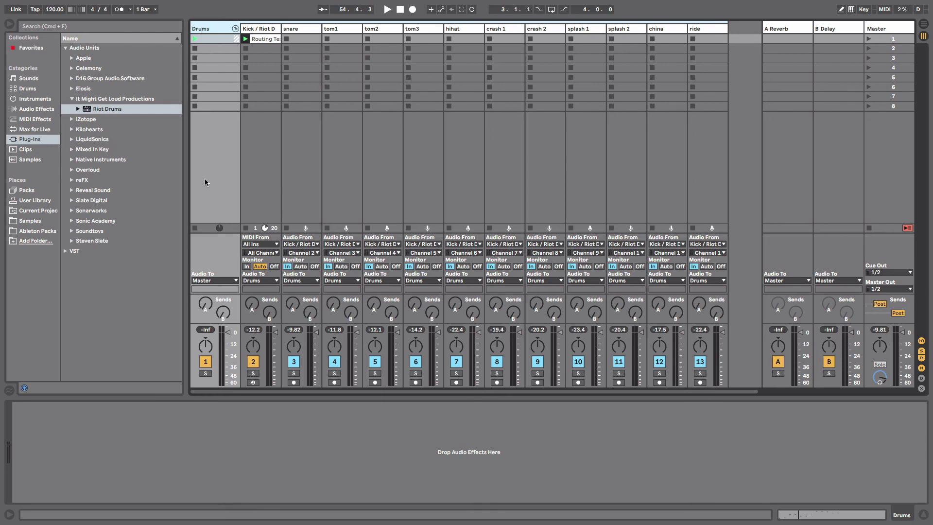
{"action": "key", "text": "super+shift+c"}
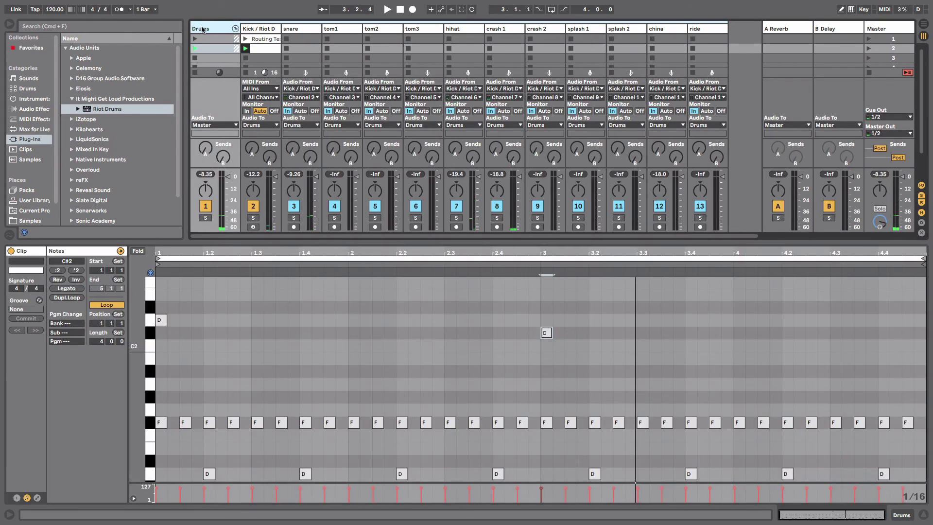
Lower the master volume to about -10 dB and add EQ Eight after Compressor on Drums
{"action": "left_click", "coordinate": [202, 29]}
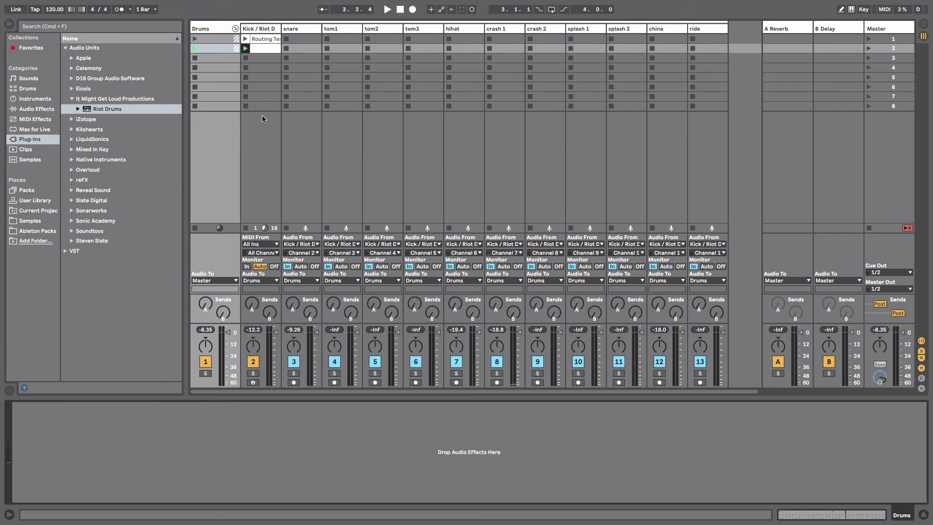
{"action": "left_click", "coordinate": [221, 29]}
{"action": "left_click", "coordinate": [26, 89]}
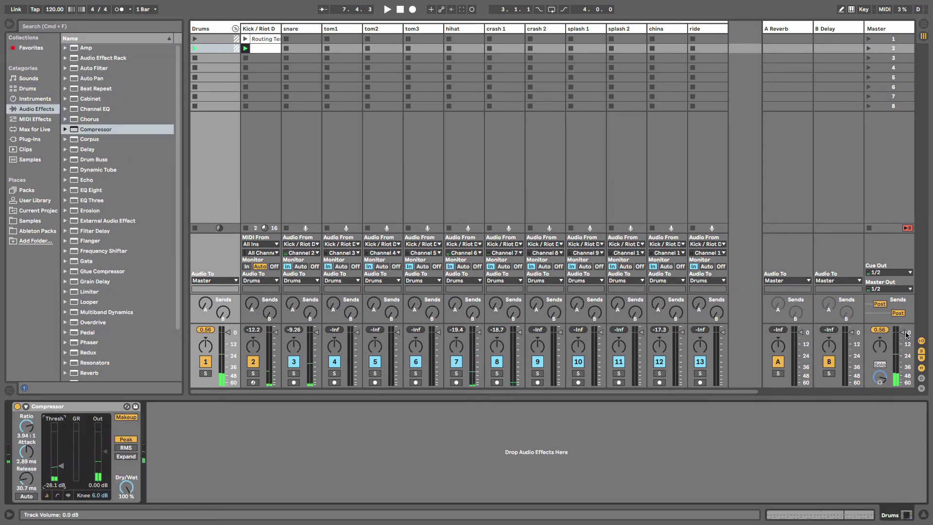
{"action": "left_click_drag", "start_coordinate": [903, 332], "coordinate": [907, 345]}
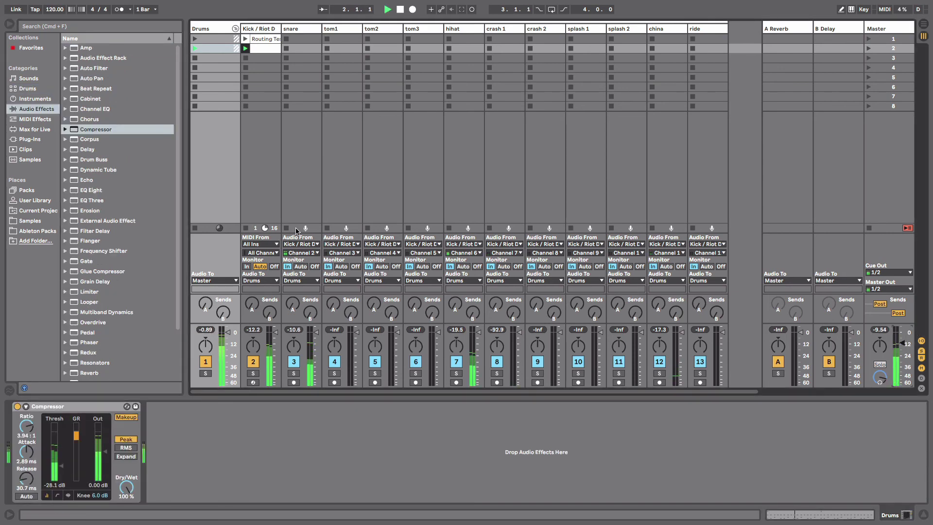
{"action": "key", "text": "space"}
{"action": "left_click", "coordinate": [92, 190]}
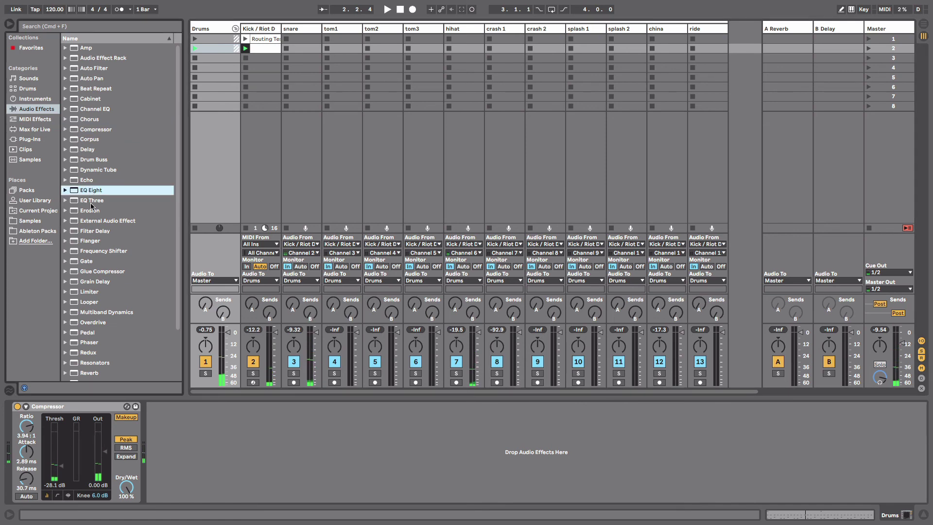
{"action": "left_click_drag", "start_coordinate": [86, 193], "coordinate": [335, 467]}
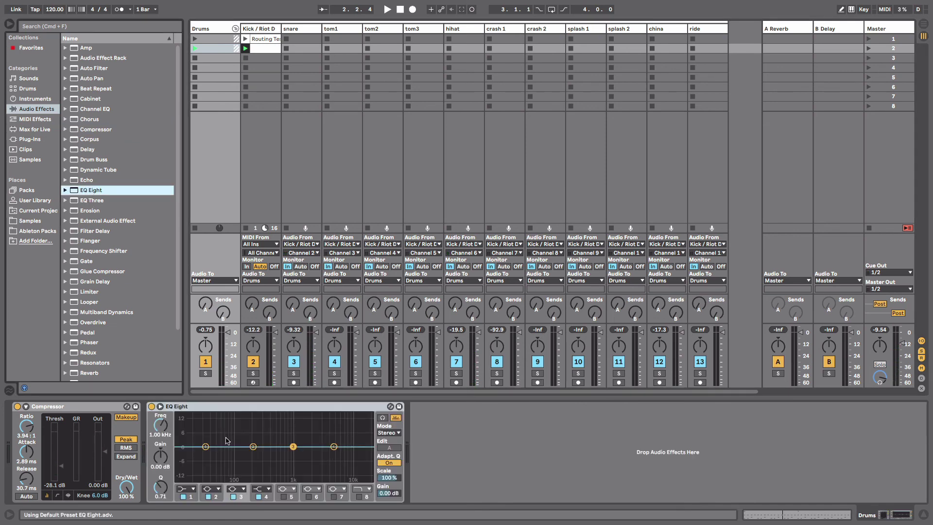
{"action": "key", "text": "space"}
Dip EQ band 2 near 330 Hz by -2.36 dB, make band 1 low-cut, boost band 4
{"action": "left_click_drag", "start_coordinate": [253, 447], "coordinate": [267, 453]}
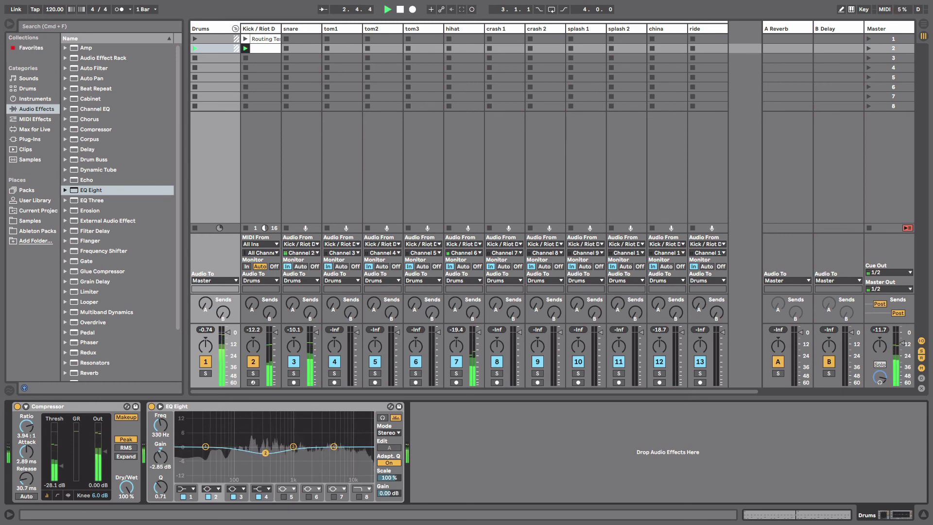
{"action": "left_click", "coordinate": [184, 489]}
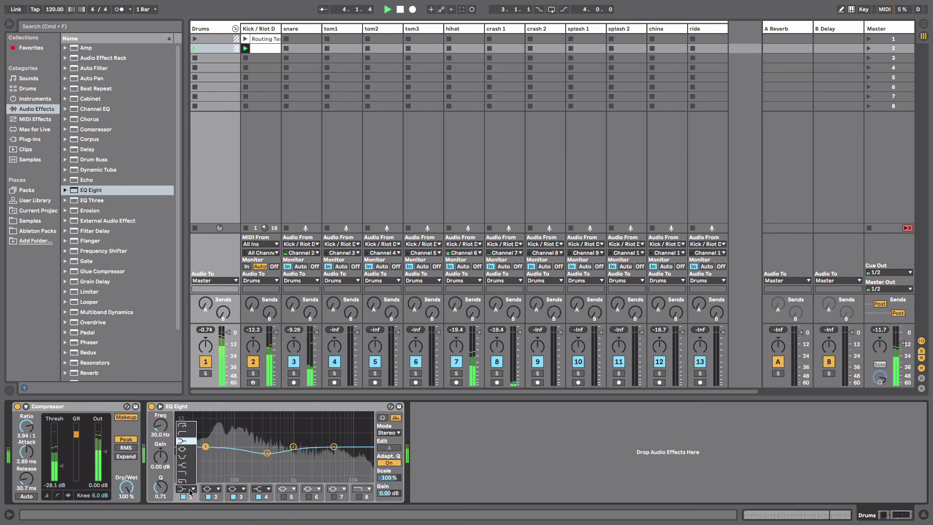
{"action": "left_click", "coordinate": [186, 432]}
{"action": "left_click_drag", "start_coordinate": [202, 456], "coordinate": [203, 452]}
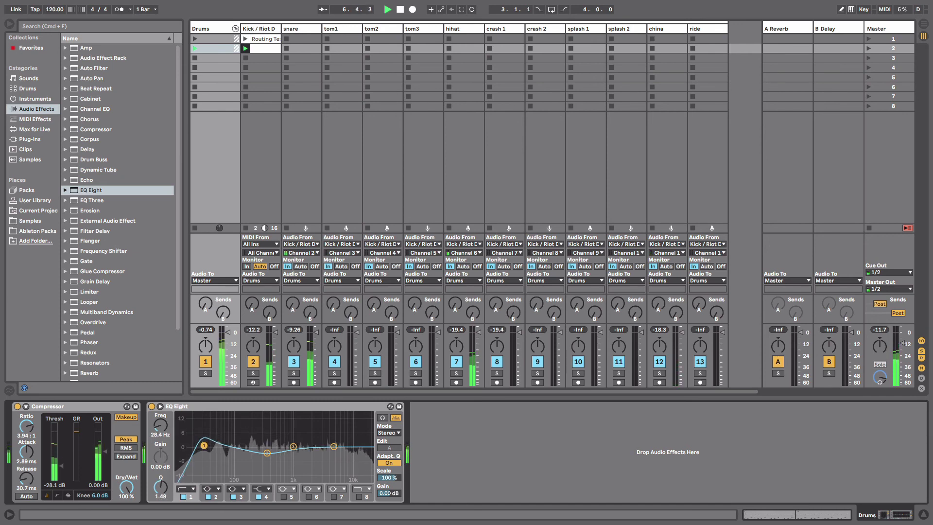
{"action": "left_click_drag", "start_coordinate": [335, 448], "coordinate": [325, 441]}
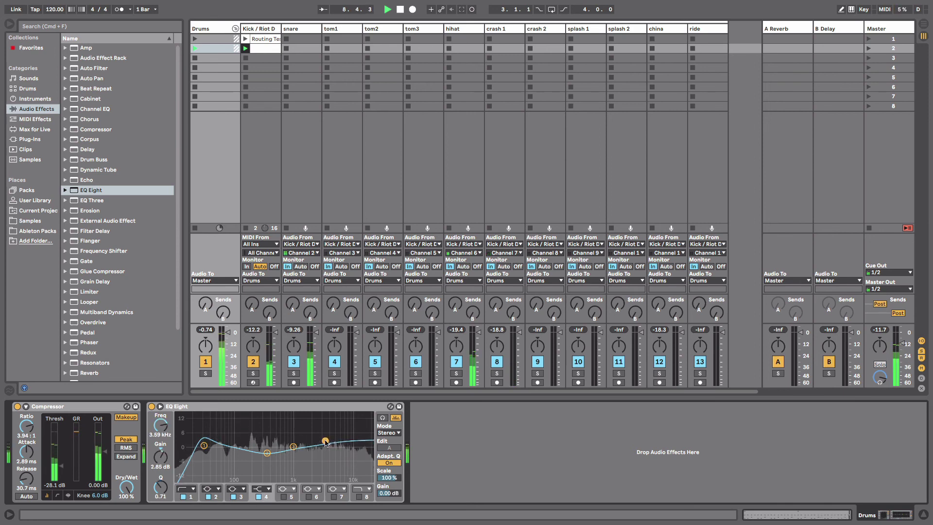
{"action": "key", "text": "space"}
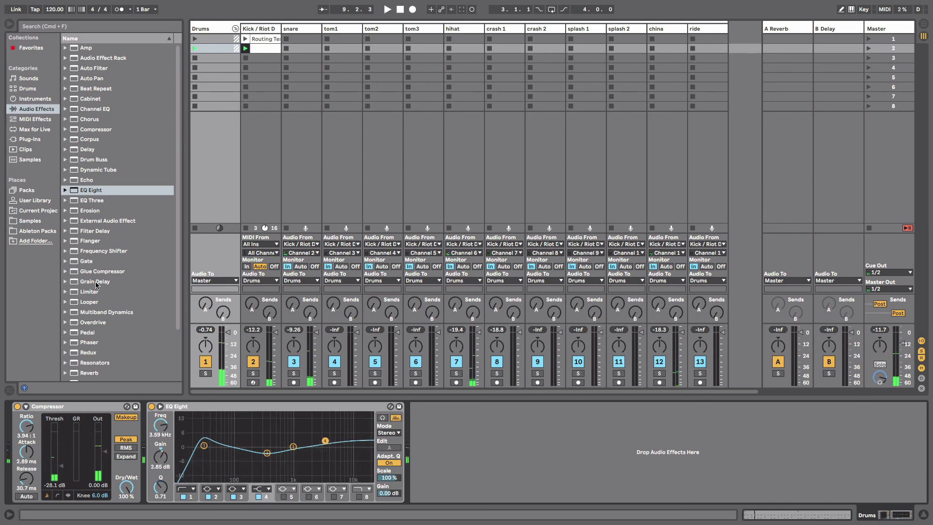
Add Overdrive after EQ Eight with Drive 100% and Dry/Wet 12%, comparing it bypassed
{"action": "left_click_drag", "start_coordinate": [90, 322], "coordinate": [426, 440]}
{"action": "key", "text": "space"}
{"action": "left_click_drag", "start_coordinate": [453, 496], "coordinate": [453, 512]}
{"action": "left_click", "coordinate": [415, 406]}
{"action": "key", "text": "space"}
{"action": "left_click", "coordinate": [415, 406]}
Move the Compressor to the end of the Drums chain and audition the result
{"action": "left_click_drag", "start_coordinate": [512, 424], "coordinate": [507, 421]}
{"action": "key", "text": "space"}
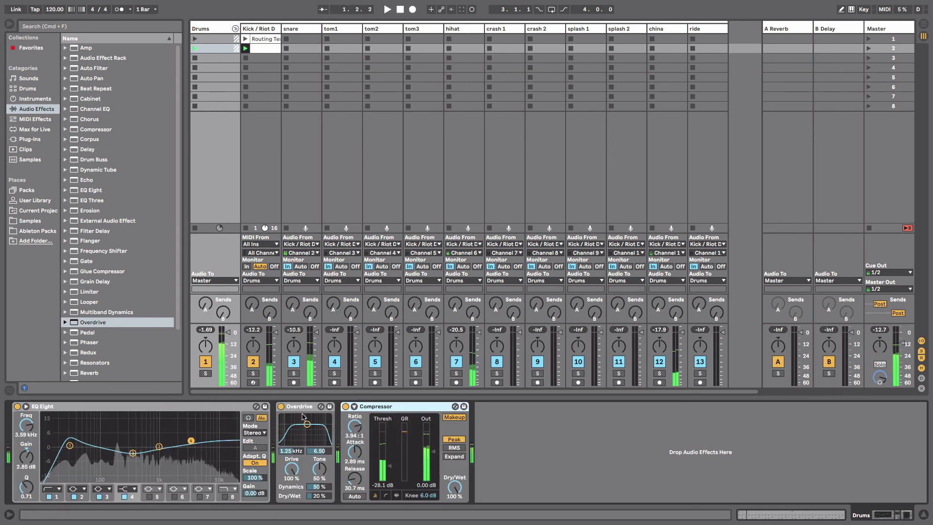
{"action": "key", "text": "space"}
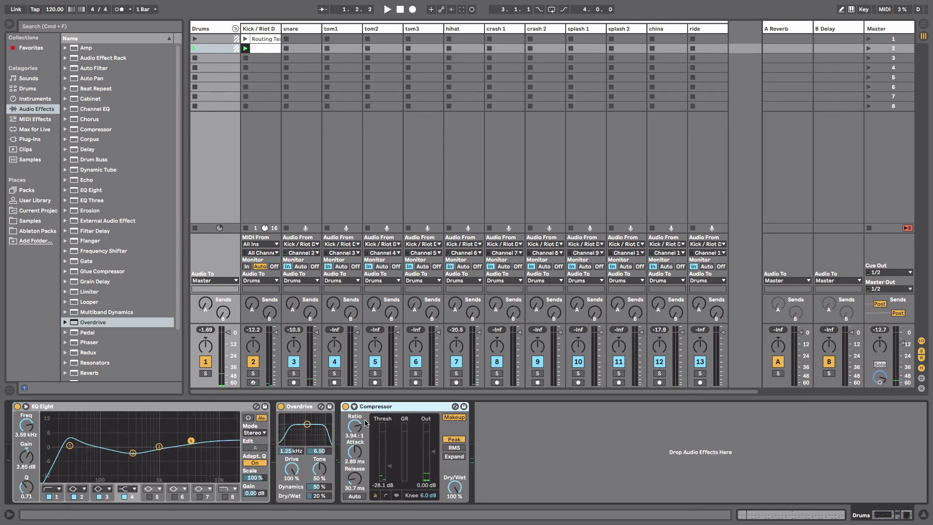
{"action": "key", "text": "space"}
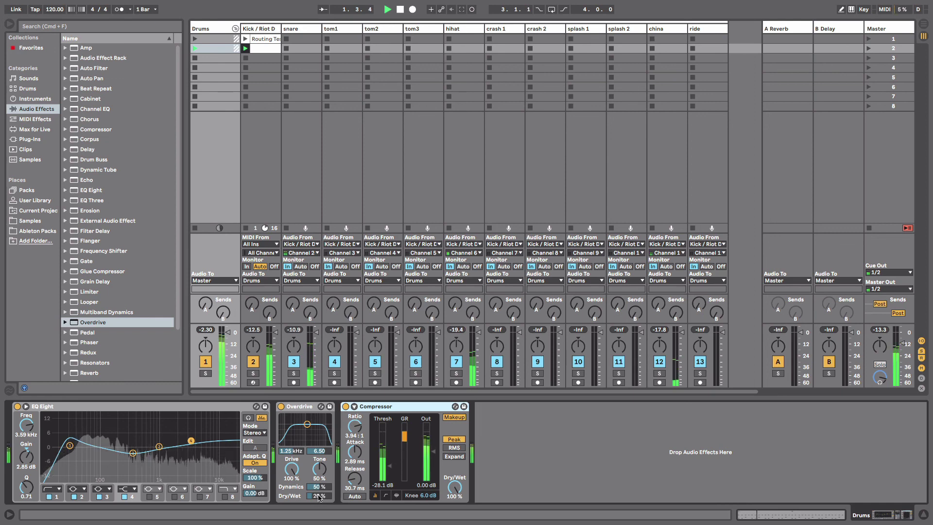
{"action": "key", "text": "space"}
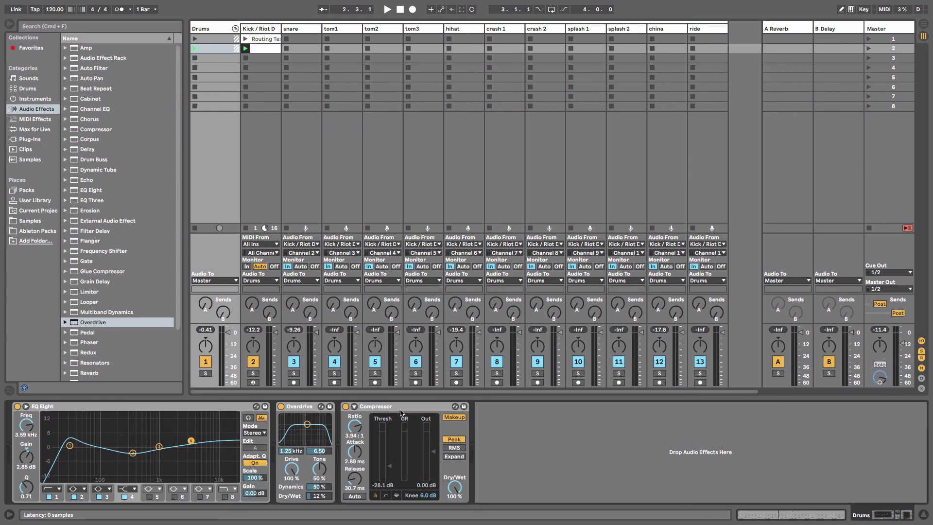
{"action": "key", "text": "Right"}
{"action": "key", "text": "Right"}
{"action": "key", "text": "Right"}
{"action": "key", "text": "Right"}
{"action": "key", "text": "Right"}
{"action": "key", "text": "Right"}
{"action": "key", "text": "Right"}
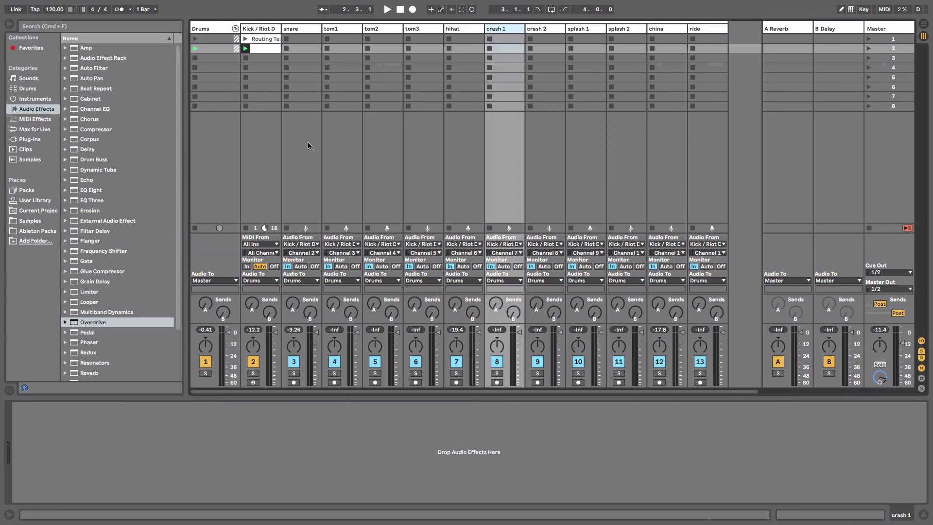